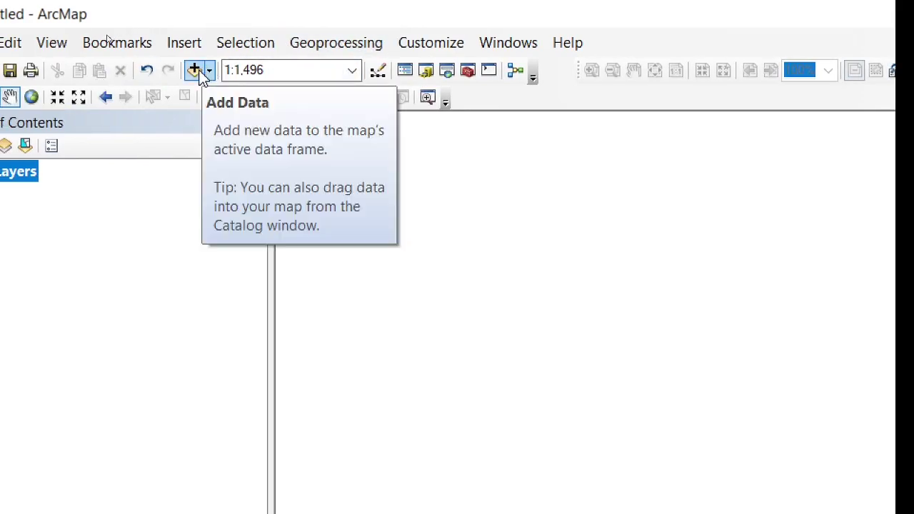
Step: Load TWI.tif from the TWI_SPI_ST_ folder into the map through Add Data
{"action": "left_click", "coordinate": [202, 74]}
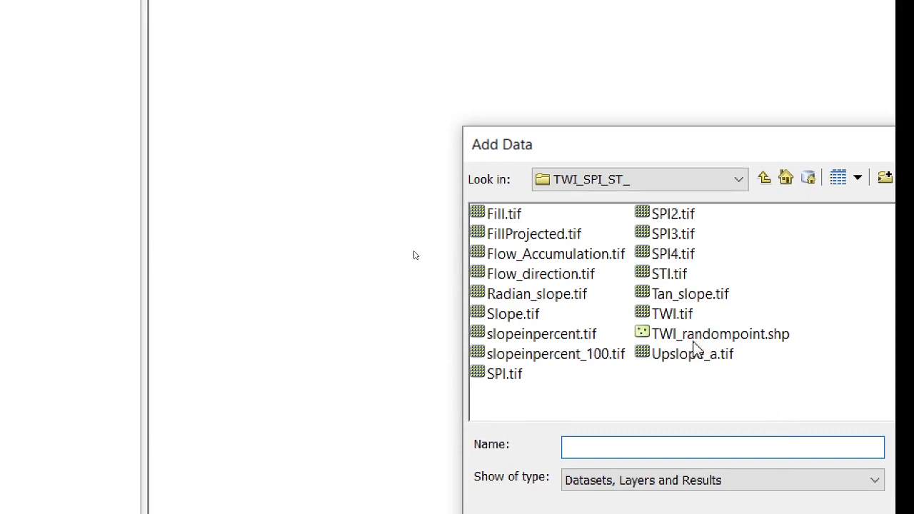
{"action": "left_click", "coordinate": [662, 317]}
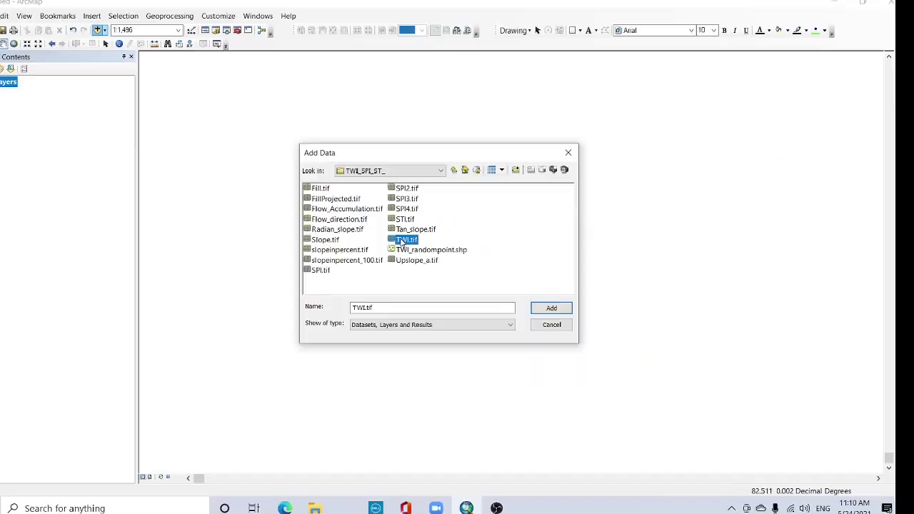
{"action": "left_click", "coordinate": [548, 307]}
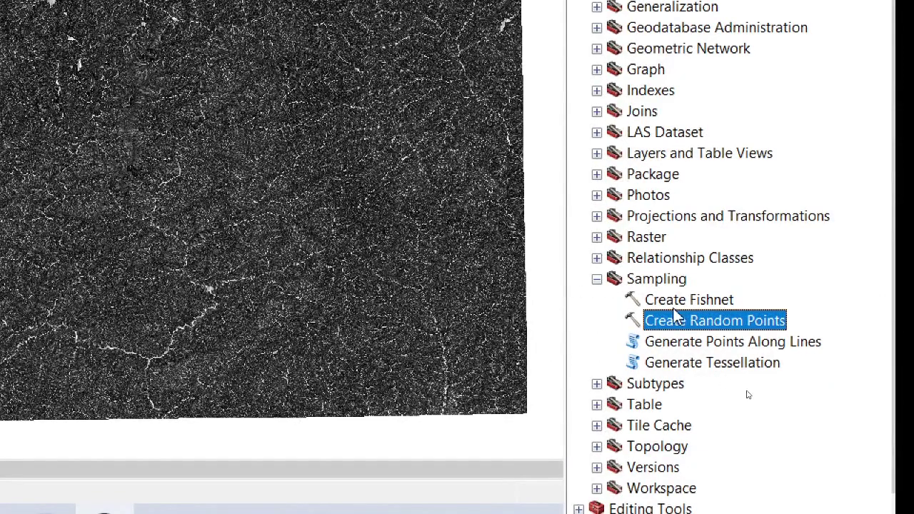
Step: Launch Create Random Points from the Data Management Sampling toolset
{"action": "double_click", "coordinate": [715, 319]}
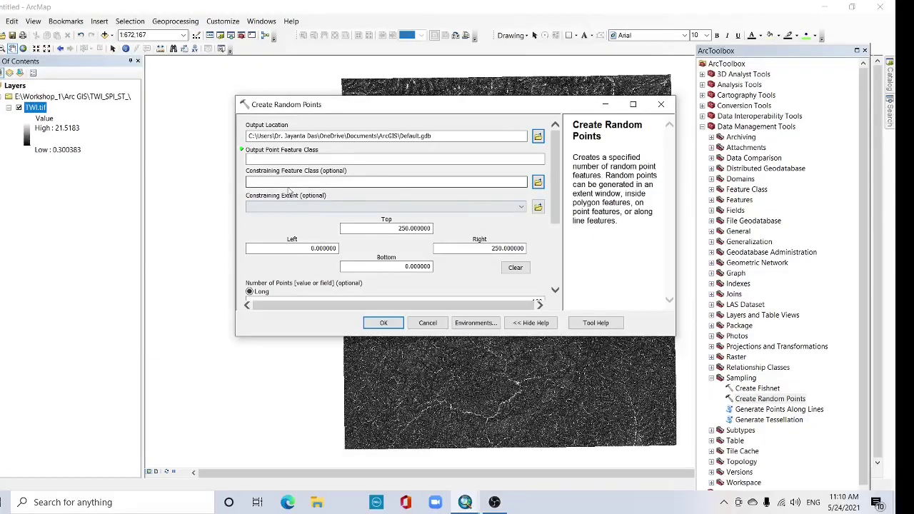
Step: Generate 200 random points named TWIrandompoints, constrained to the TWI.tif layer extent
{"action": "left_click", "coordinate": [297, 160]}
{"action": "type", "text": "TWIra"}
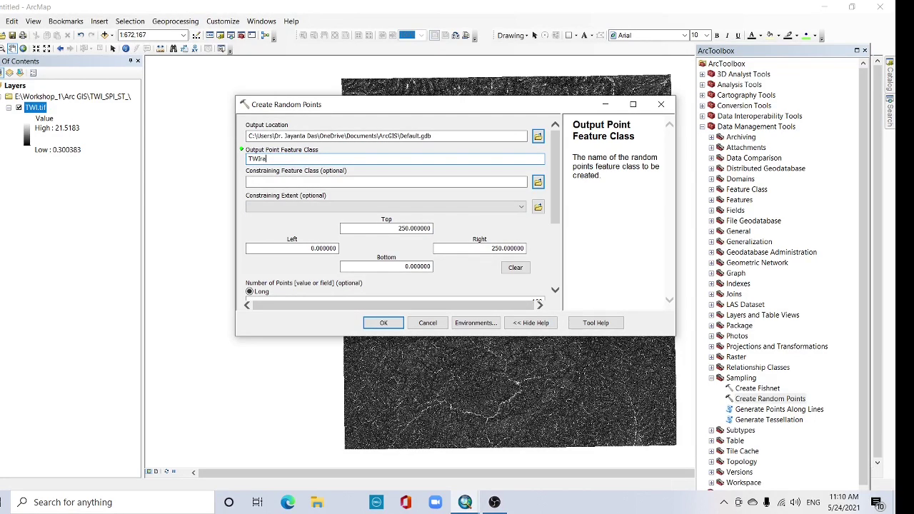
{"action": "type", "text": "ndompoin"}
{"action": "type", "text": "ts"}
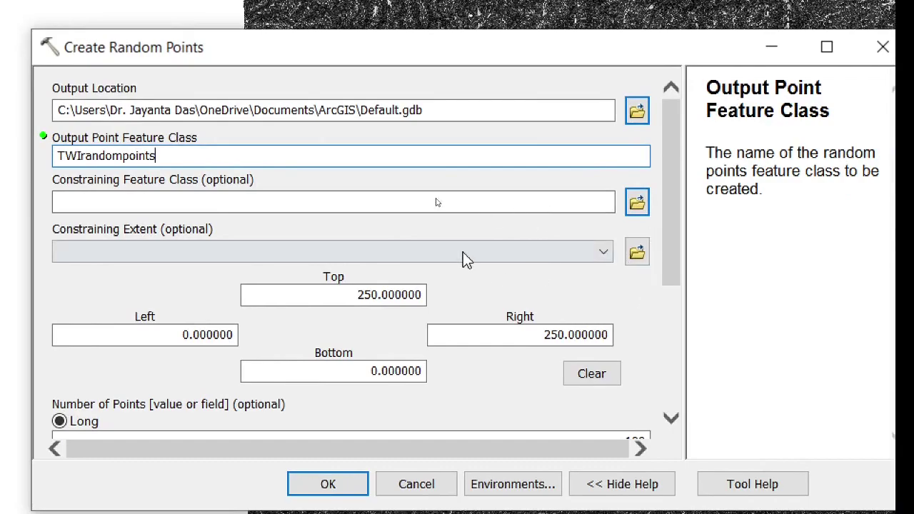
{"action": "left_click", "coordinate": [457, 202]}
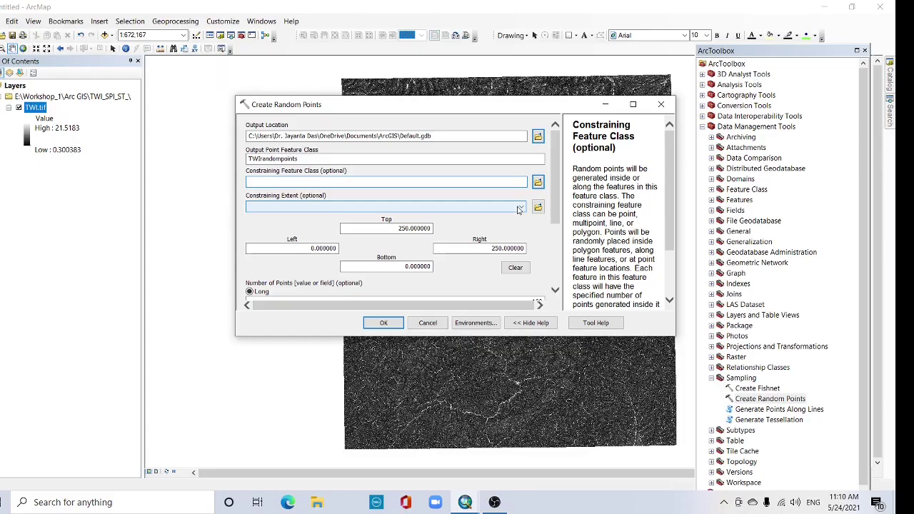
{"action": "left_click", "coordinate": [519, 208]}
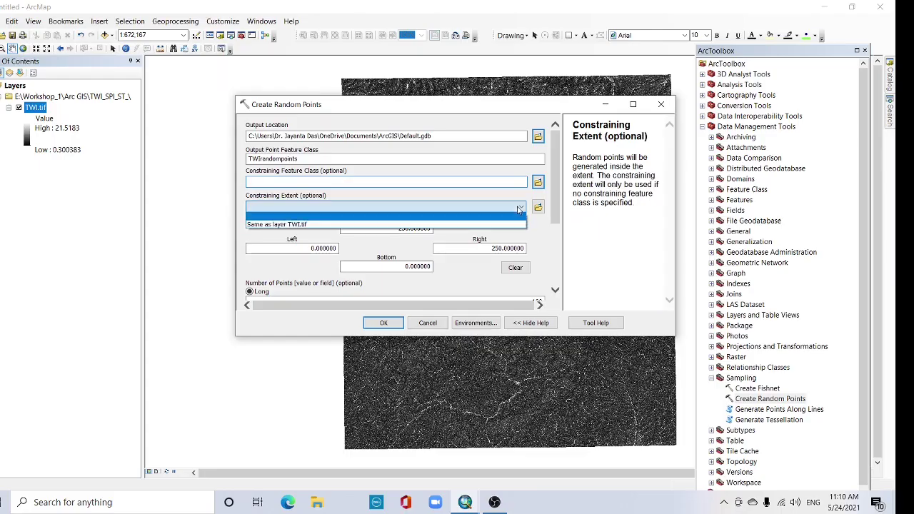
{"action": "left_click", "coordinate": [270, 225]}
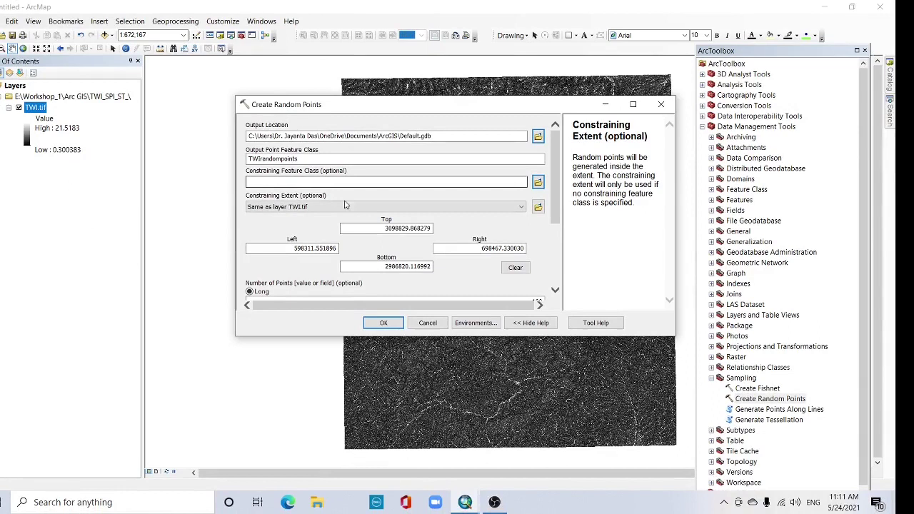
{"action": "left_click_drag", "start_coordinate": [557, 202], "coordinate": [562, 262]}
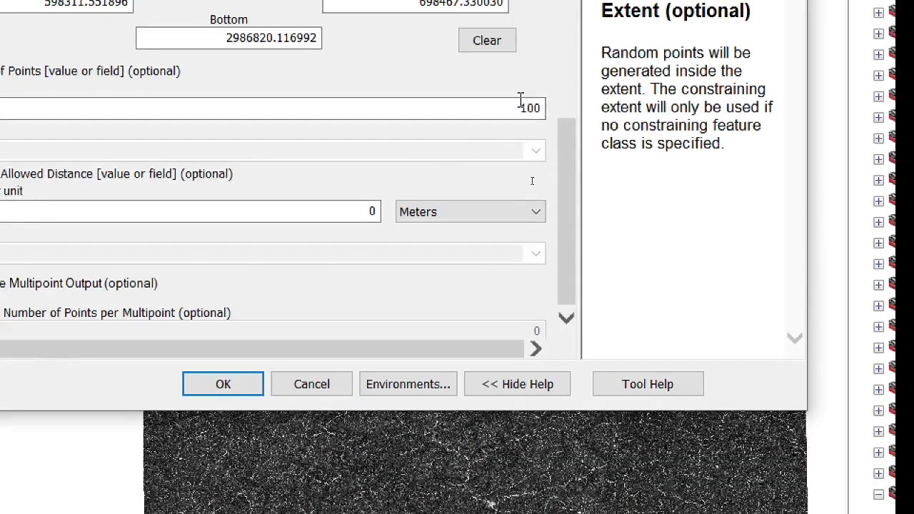
{"action": "double_click", "coordinate": [534, 185]}
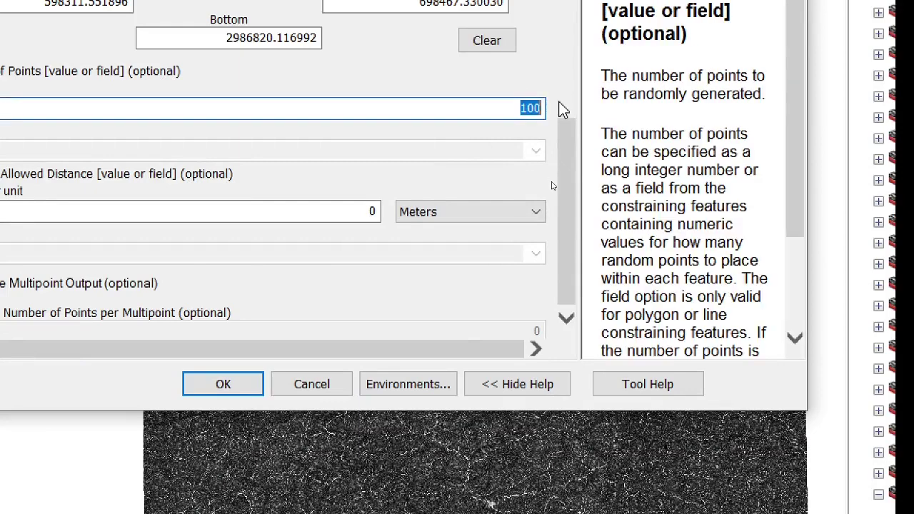
{"action": "type", "text": "200"}
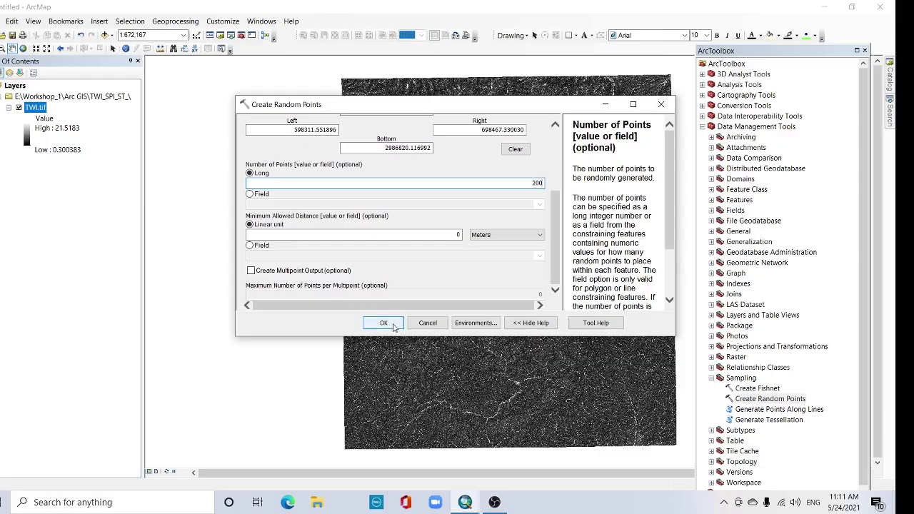
{"action": "left_click", "coordinate": [392, 323]}
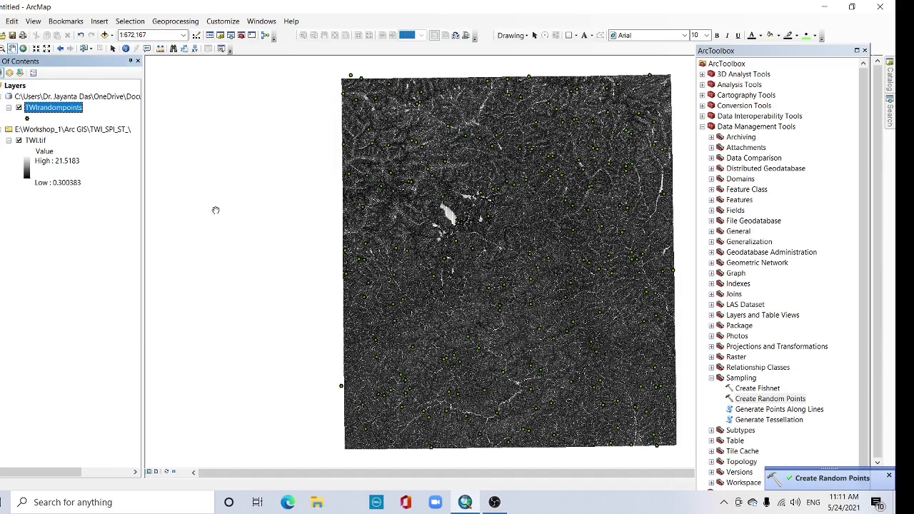
Step: Toggle TWI.tif to inspect the points, then review and close the TWIrandompoints attribute table
{"action": "left_click", "coordinate": [18, 140]}
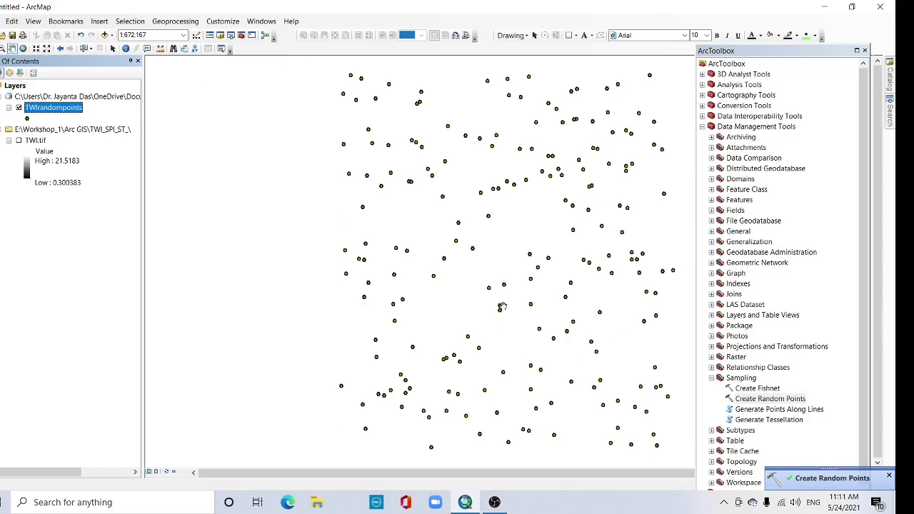
{"action": "left_click", "coordinate": [18, 141]}
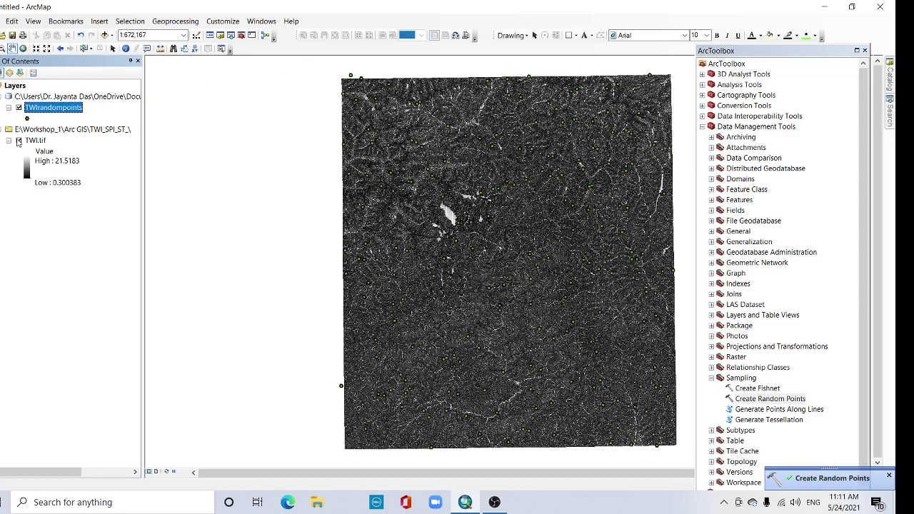
{"action": "right_click", "coordinate": [50, 110]}
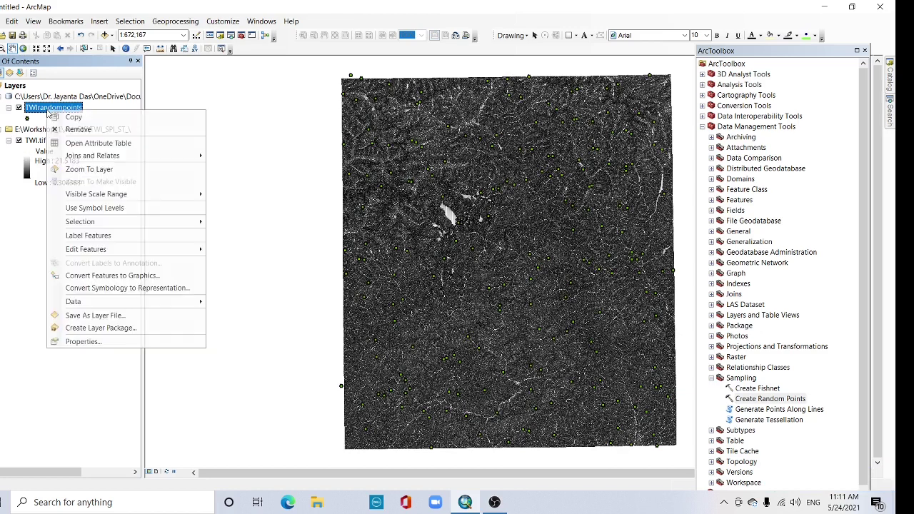
{"action": "left_click", "coordinate": [75, 141]}
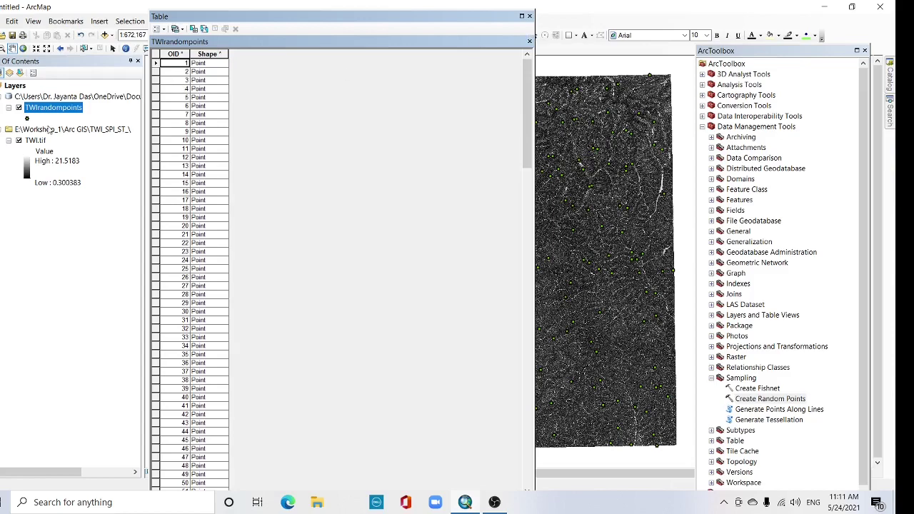
{"action": "left_click", "coordinate": [529, 17]}
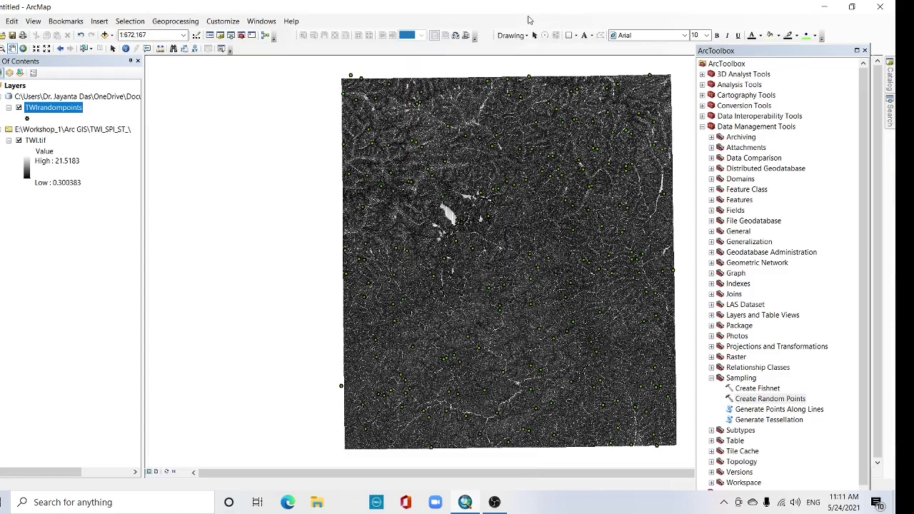
Step: Launch Extract Values to Points from Spatial Analyst Tools > Extraction
{"action": "left_click", "coordinate": [703, 127]}
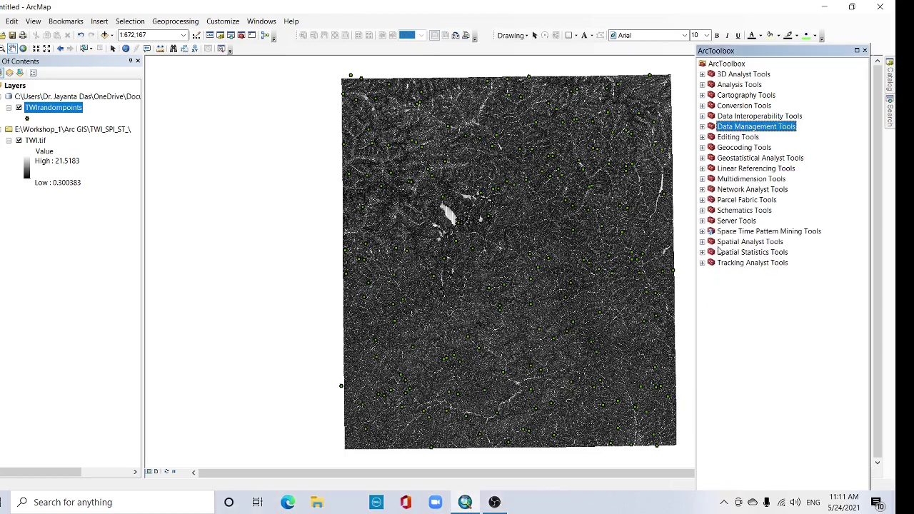
{"action": "left_click", "coordinate": [702, 242]}
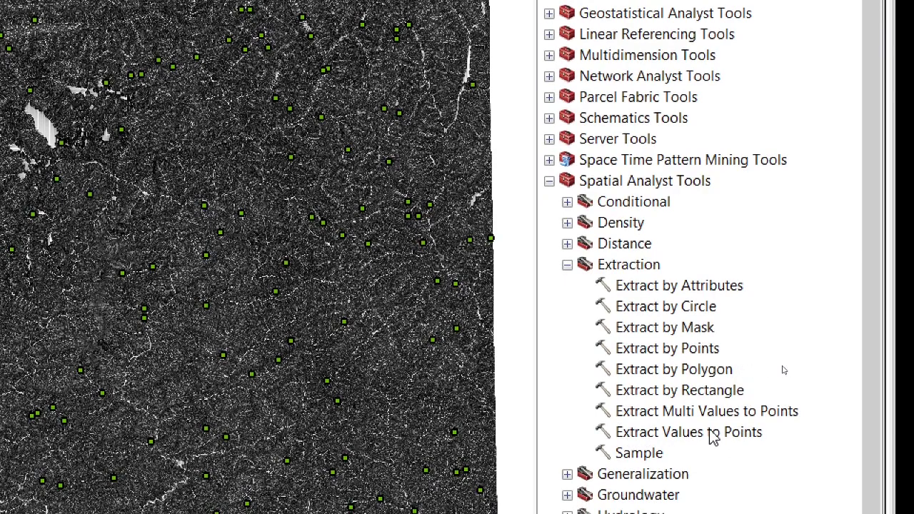
{"action": "double_click", "coordinate": [700, 433]}
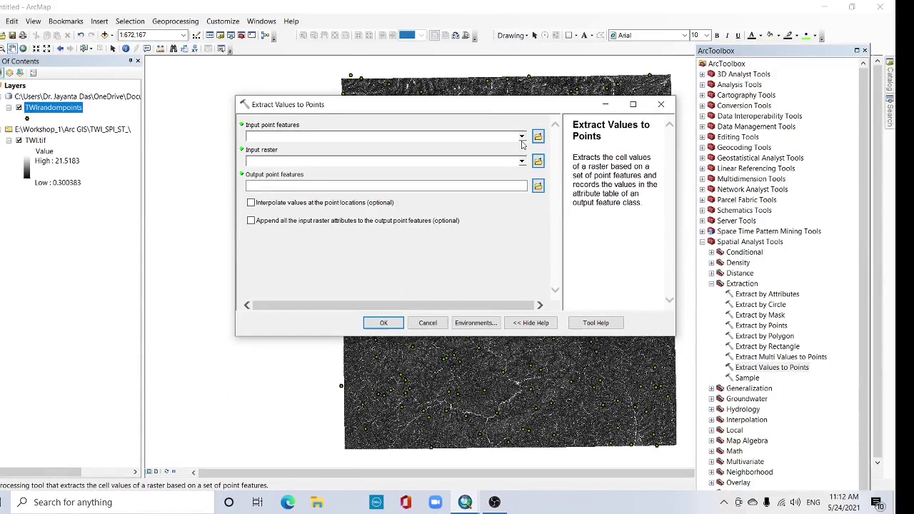
Step: Use TWIrandompoints as input point features and TWI.tif as input raster
{"action": "left_click", "coordinate": [522, 137]}
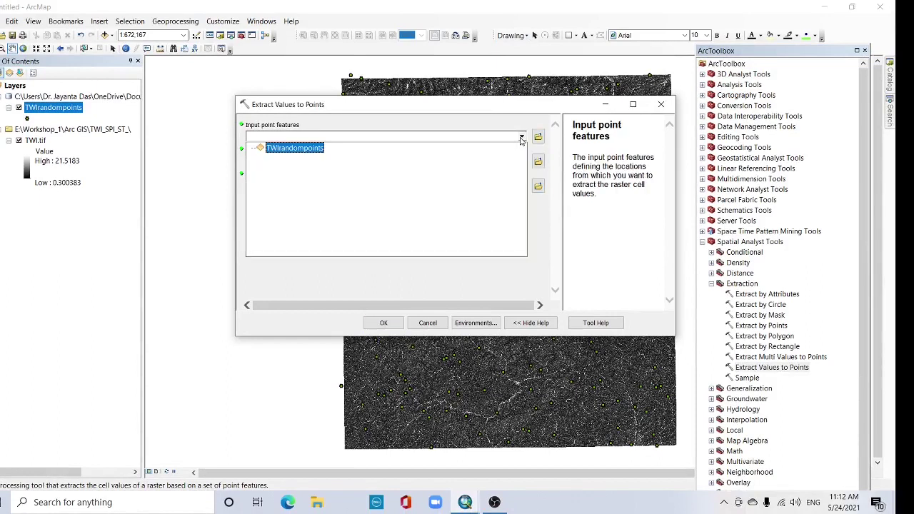
{"action": "left_click", "coordinate": [292, 148]}
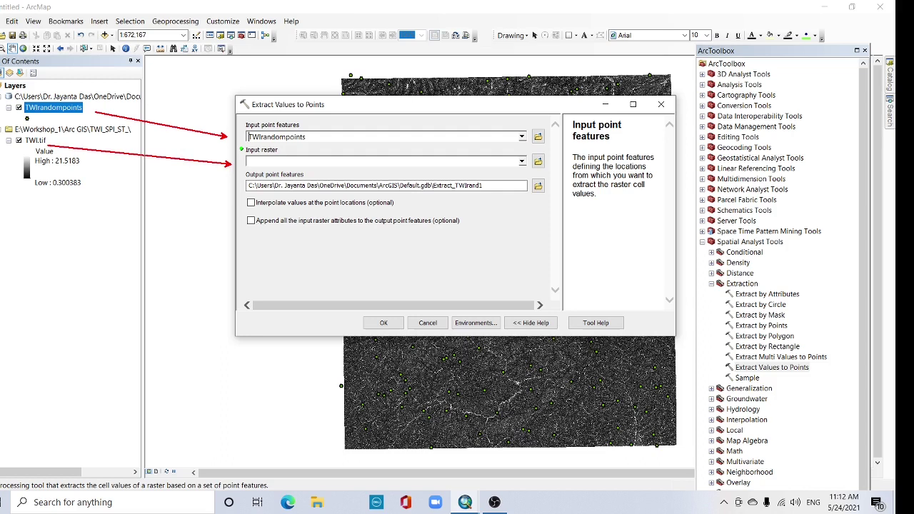
{"action": "left_click", "coordinate": [521, 161]}
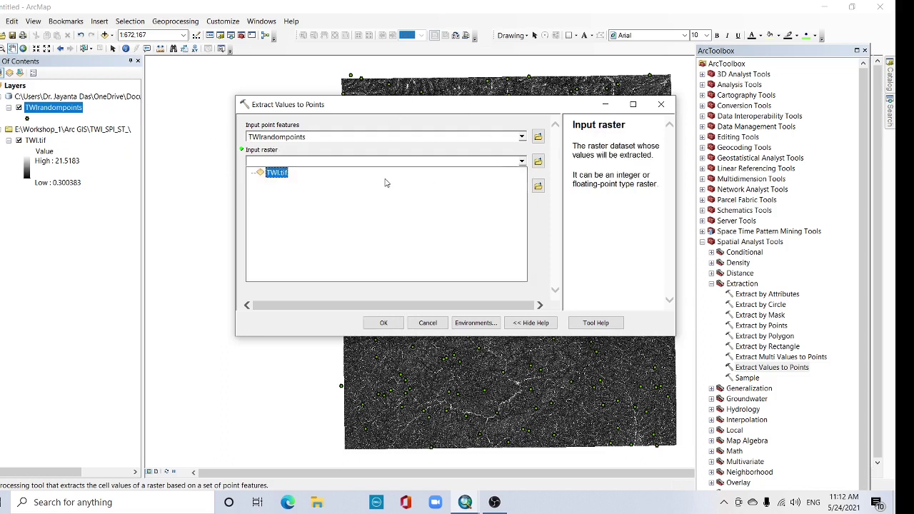
{"action": "left_click", "coordinate": [276, 172]}
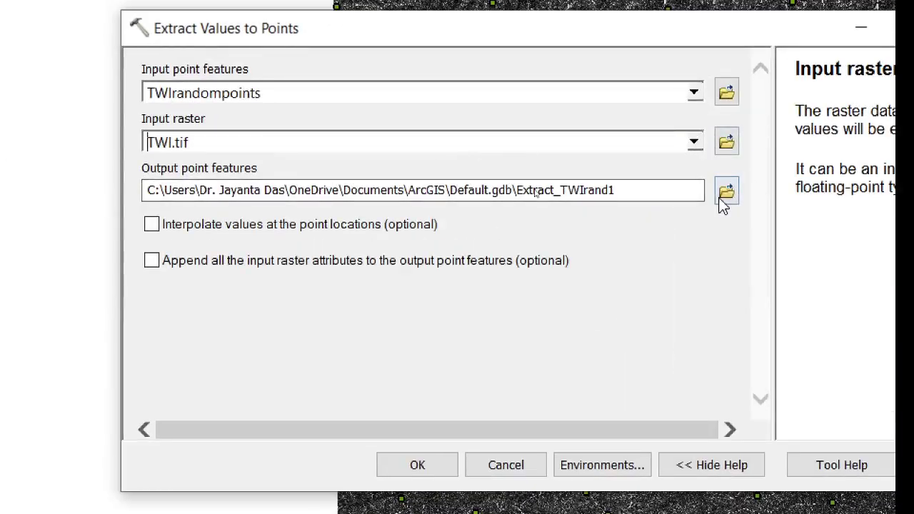
{"action": "left_click", "coordinate": [725, 191]}
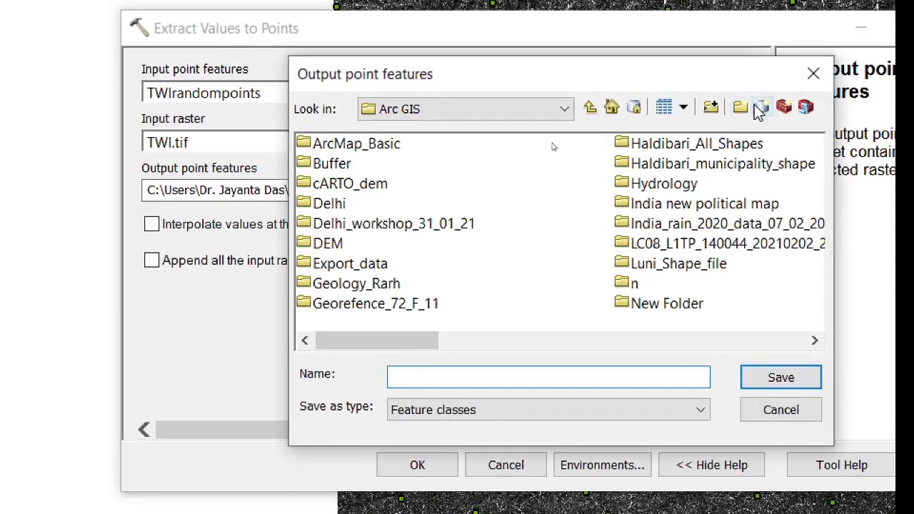
Step: Create a new folder named TWI_random for the output
{"action": "left_click", "coordinate": [749, 112]}
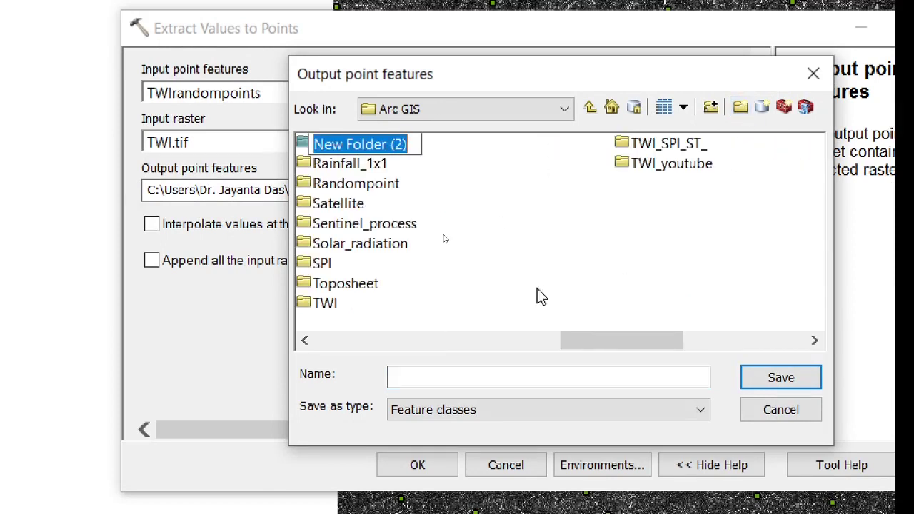
{"action": "type", "text": "R"}
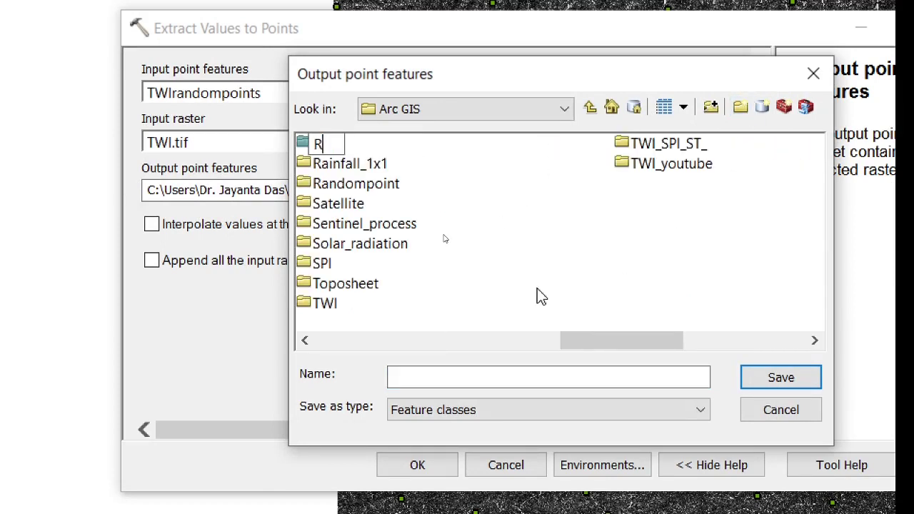
{"action": "type", "text": "an"}
{"action": "type", "text": "d"}
{"action": "key", "text": "BackSpace"}
{"action": "key", "text": "BackSpace"}
{"action": "key", "text": "BackSpace"}
{"action": "key", "text": "BackSpace"}
{"action": "type", "text": "TWI_"}
{"action": "type", "text": "random"}
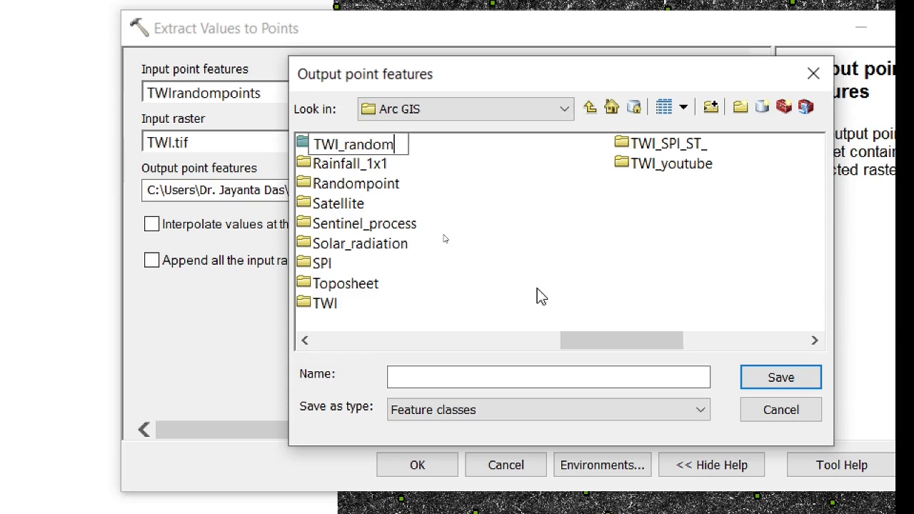
{"action": "key", "text": "Return"}
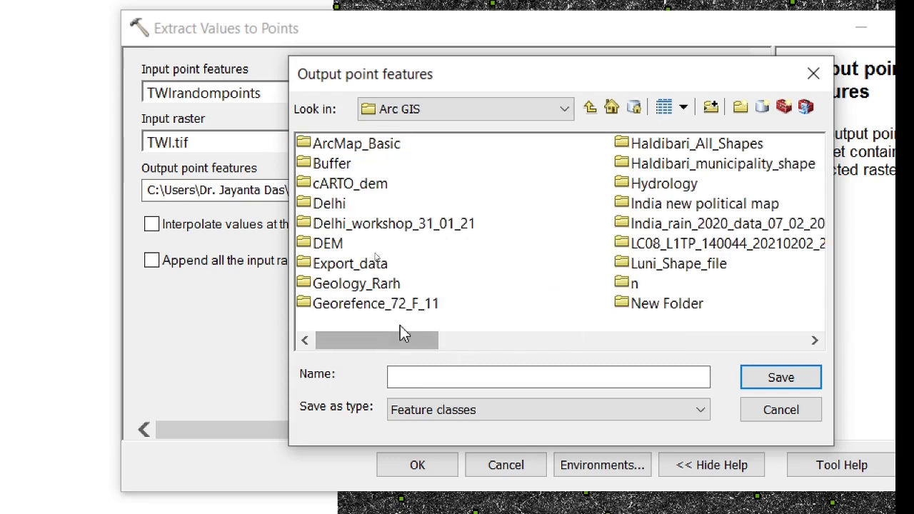
Step: Save the output as Random_200 inside the TWI_random folder
{"action": "left_click_drag", "start_coordinate": [400, 340], "coordinate": [645, 325]}
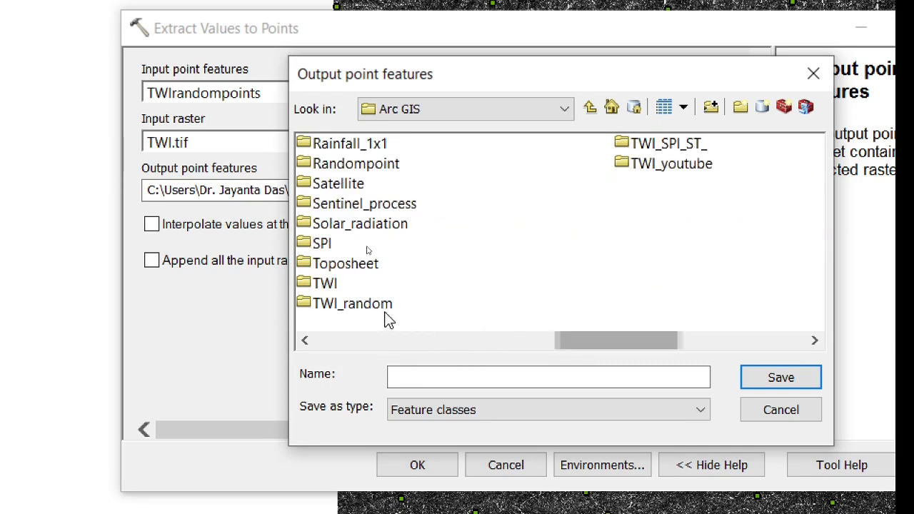
{"action": "double_click", "coordinate": [362, 304]}
{"action": "left_click", "coordinate": [444, 377]}
{"action": "type", "text": "R"}
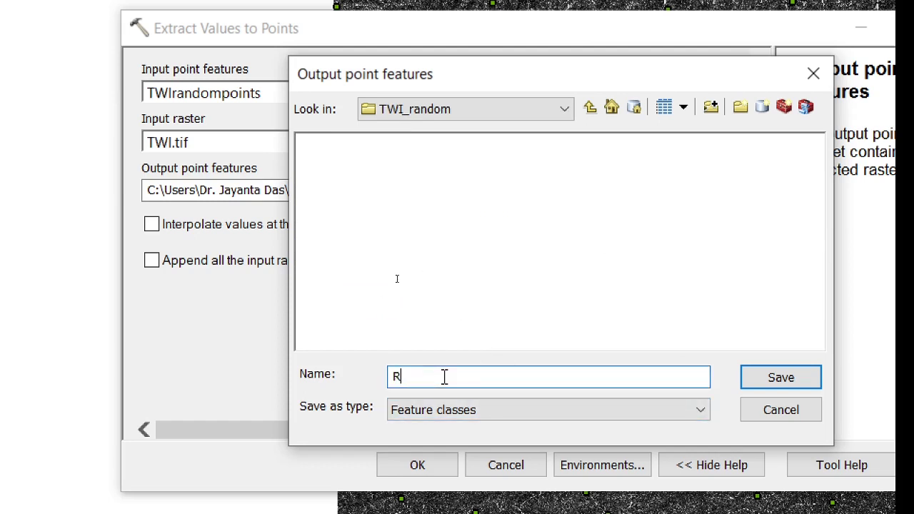
{"action": "type", "text": "andom_"}
{"action": "type", "text": "200"}
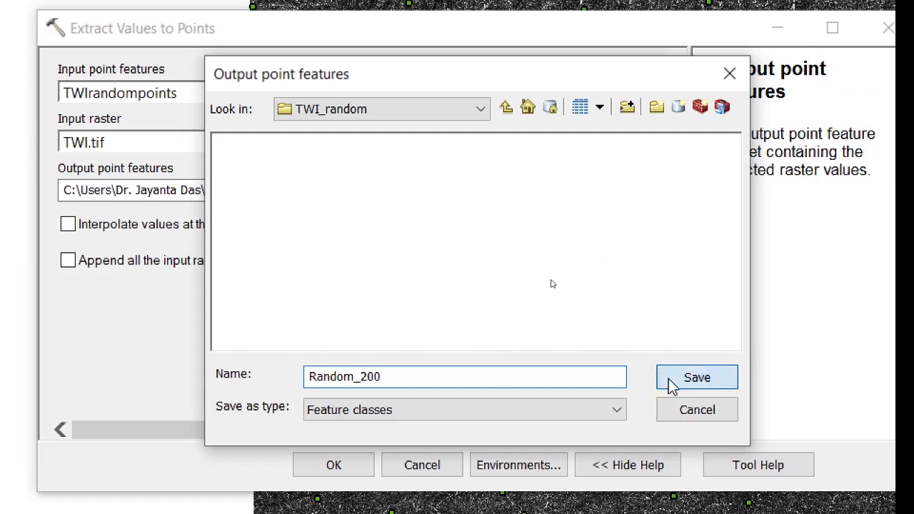
{"action": "left_click", "coordinate": [671, 383]}
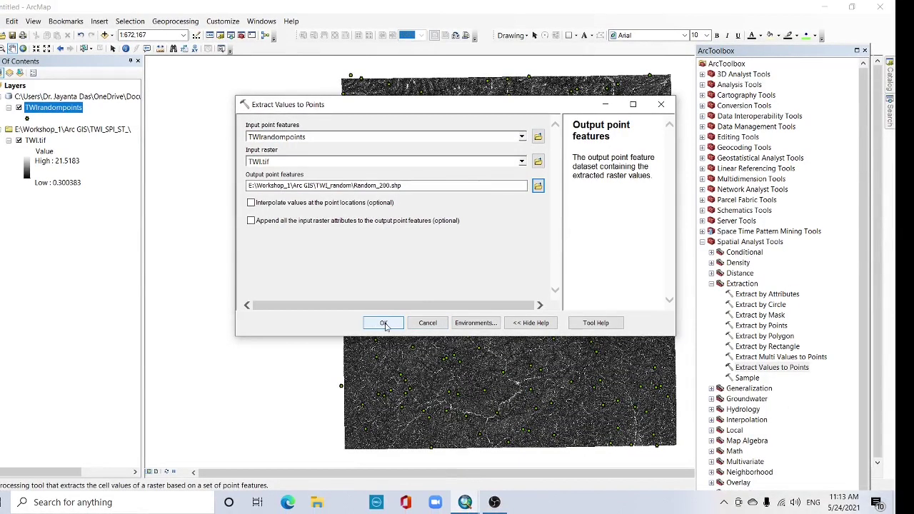
Step: Run the extraction, remove the TWIrandompoints group, and view Random_200's attribute table
{"action": "left_click", "coordinate": [384, 323]}
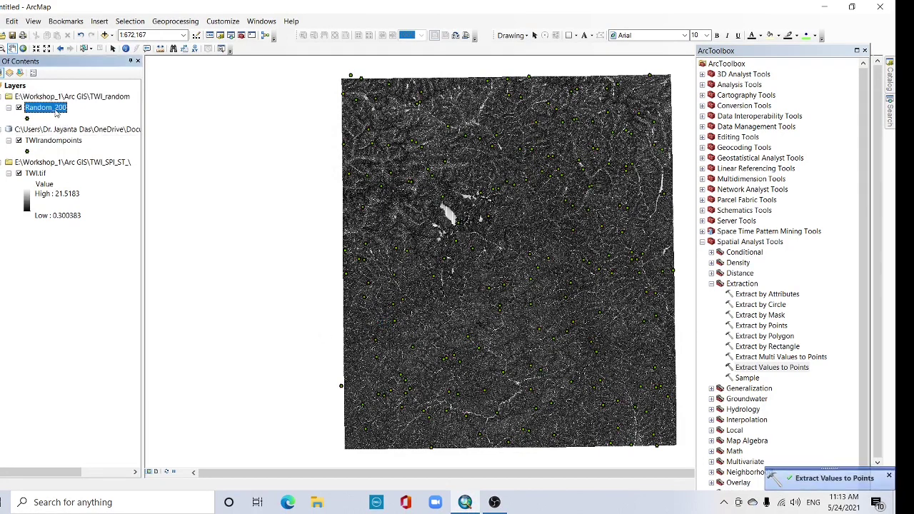
{"action": "right_click", "coordinate": [71, 129]}
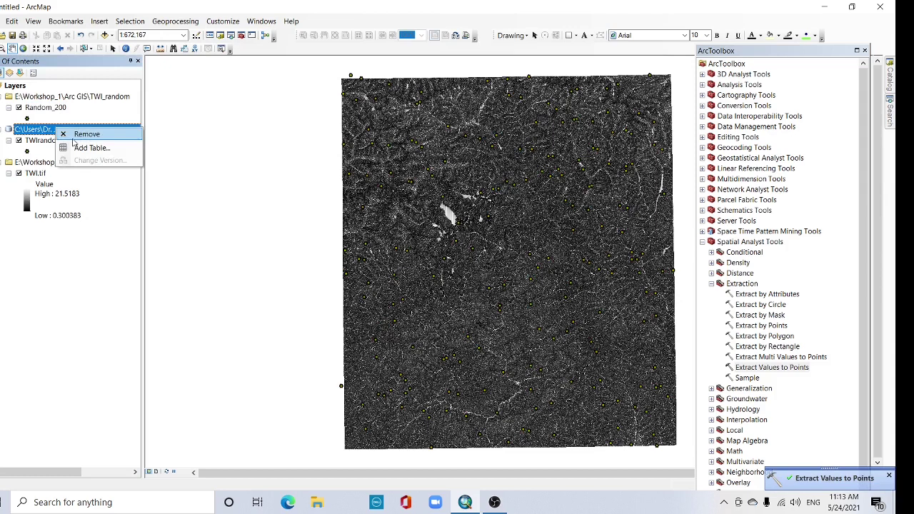
{"action": "left_click", "coordinate": [76, 134]}
{"action": "right_click", "coordinate": [59, 110]}
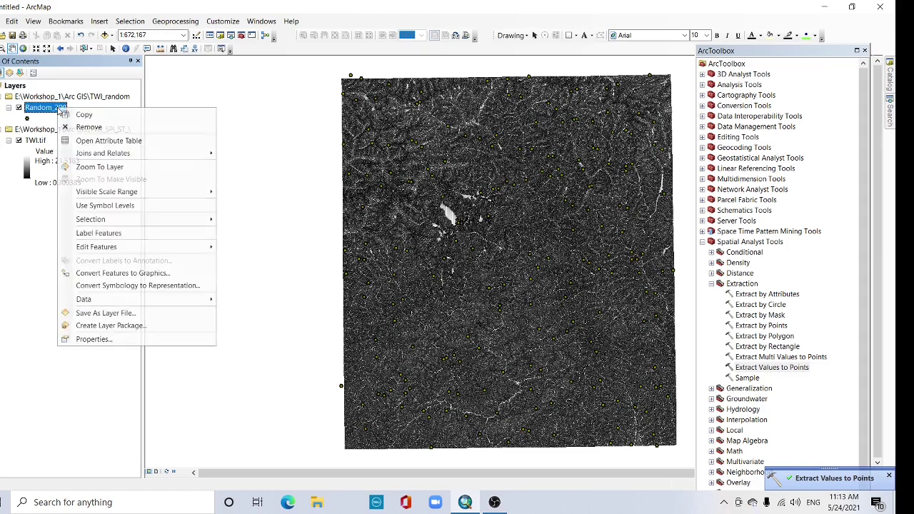
{"action": "left_click", "coordinate": [96, 142]}
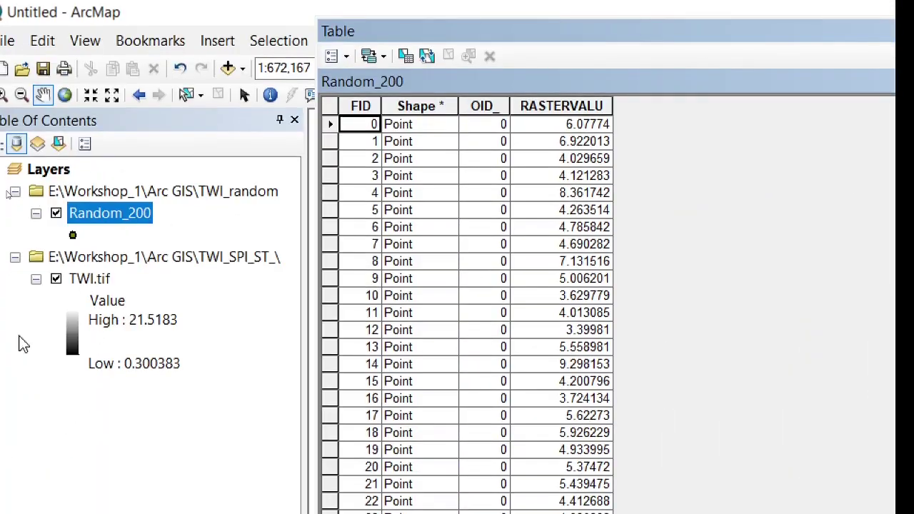
Step: Scroll through Random_200's RASTERVALU values and bring up the Table Options menu
{"action": "scroll", "coordinate": [539, 452], "scroll_direction": "down", "scroll_amount": 2}
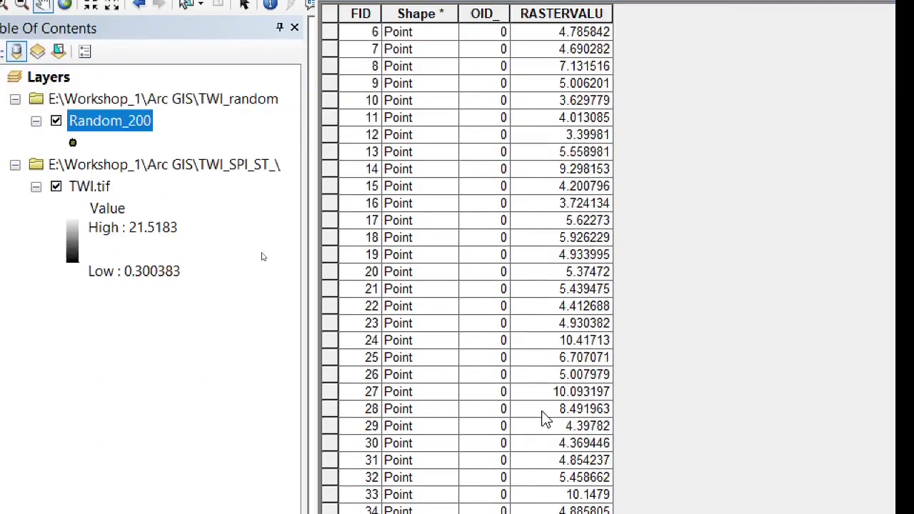
{"action": "scroll", "coordinate": [517, 119], "scroll_direction": "up", "scroll_amount": 2}
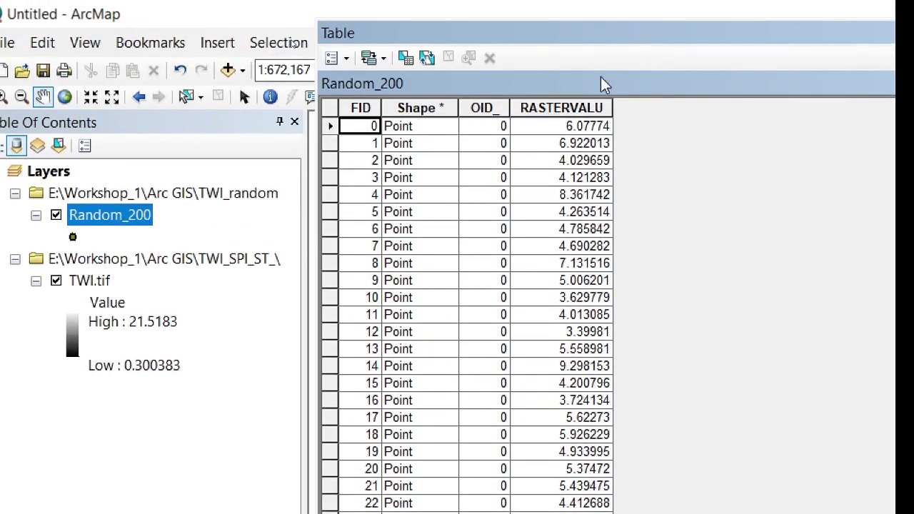
{"action": "left_click", "coordinate": [344, 58]}
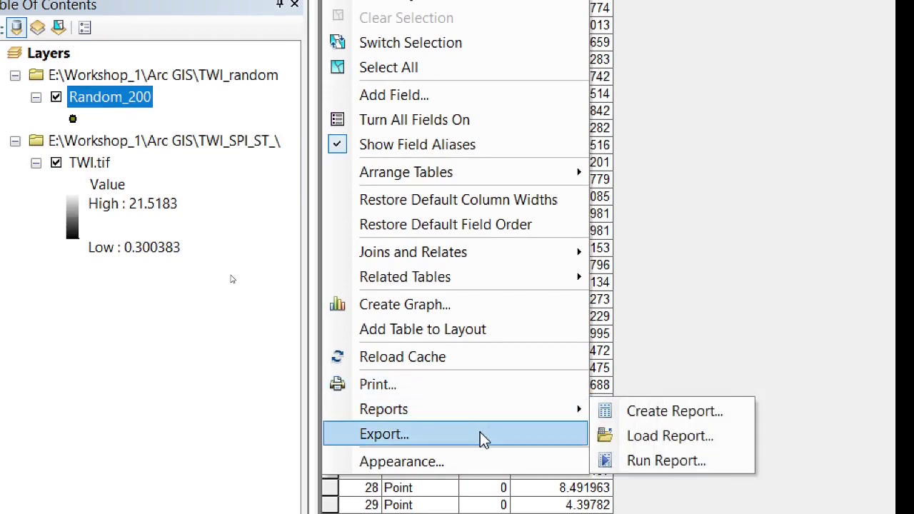
Step: Export all records of the table, browsing for the output table's save location
{"action": "left_click", "coordinate": [480, 433]}
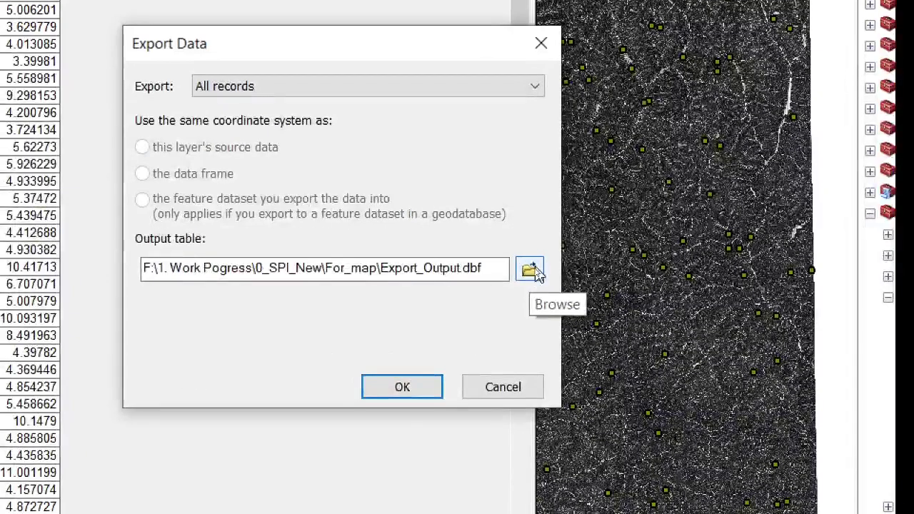
{"action": "left_click", "coordinate": [532, 271]}
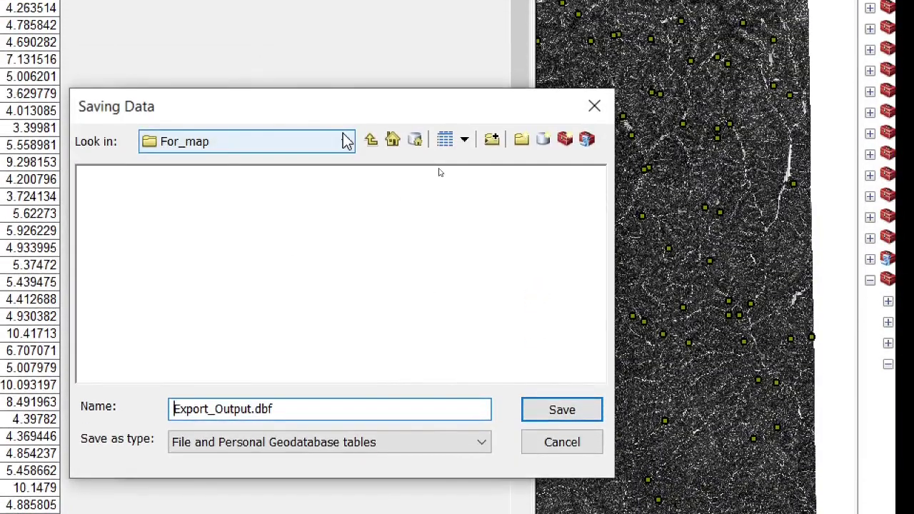
{"action": "left_click", "coordinate": [346, 141]}
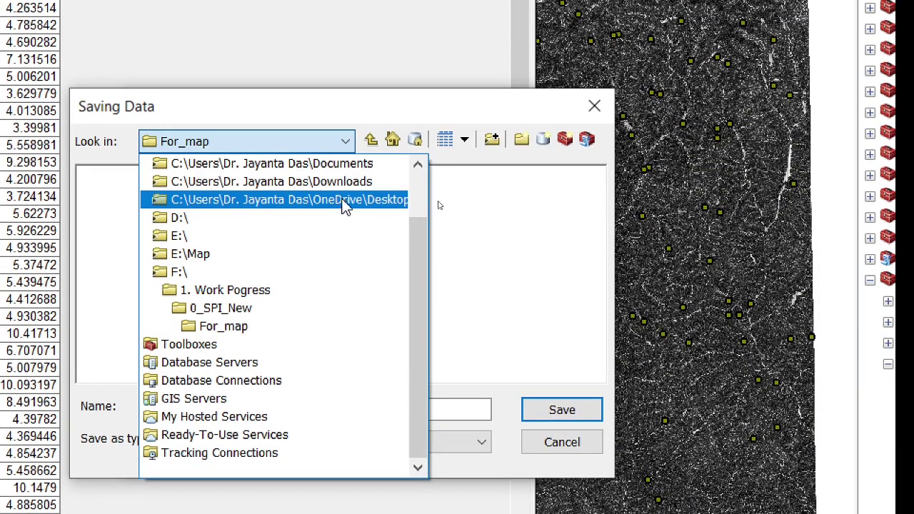
Step: Browse to E:\Workshop_1\Arc GIS\TWI_random as the export location
{"action": "scroll", "coordinate": [343, 214], "scroll_direction": "up", "scroll_amount": 1}
{"action": "scroll", "coordinate": [285, 250], "scroll_direction": "up", "scroll_amount": 2}
{"action": "left_click", "coordinate": [179, 290]}
{"action": "double_click", "coordinate": [128, 297]}
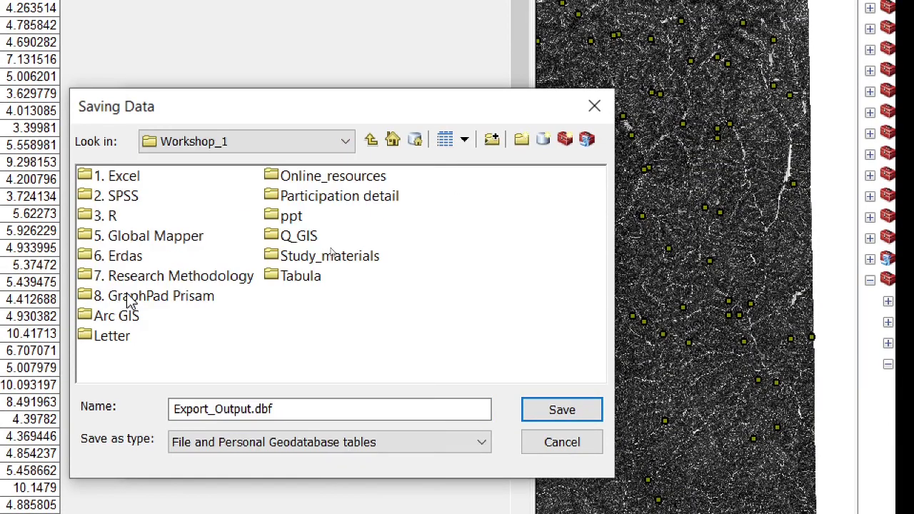
{"action": "double_click", "coordinate": [121, 321]}
{"action": "mouse_move", "coordinate": [173, 377]}
{"action": "left_mouse_down"}
{"action": "mouse_move", "coordinate": [349, 382]}
{"action": "mouse_move", "coordinate": [425, 397]}
{"action": "left_mouse_up"}
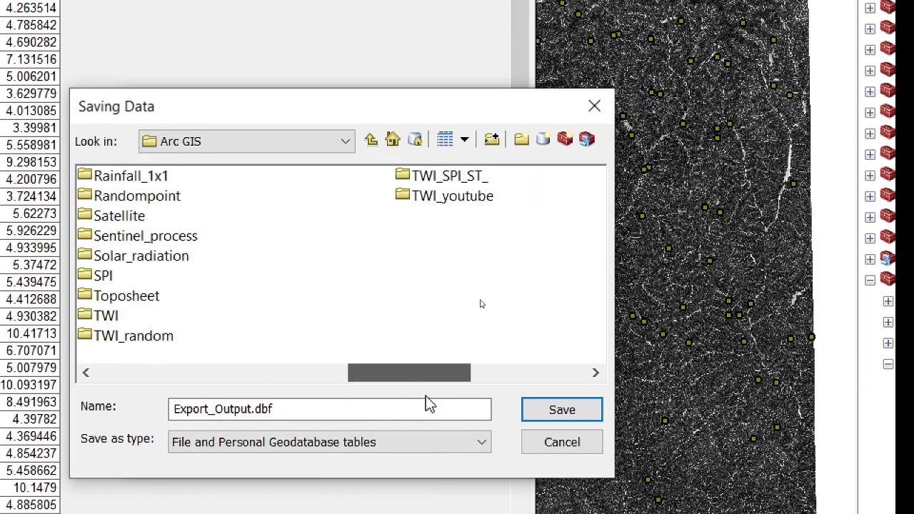
{"action": "double_click", "coordinate": [132, 340]}
Step: Name the output Random_pointsTWI_200 as a dBASE table and run the export
{"action": "left_click", "coordinate": [261, 407]}
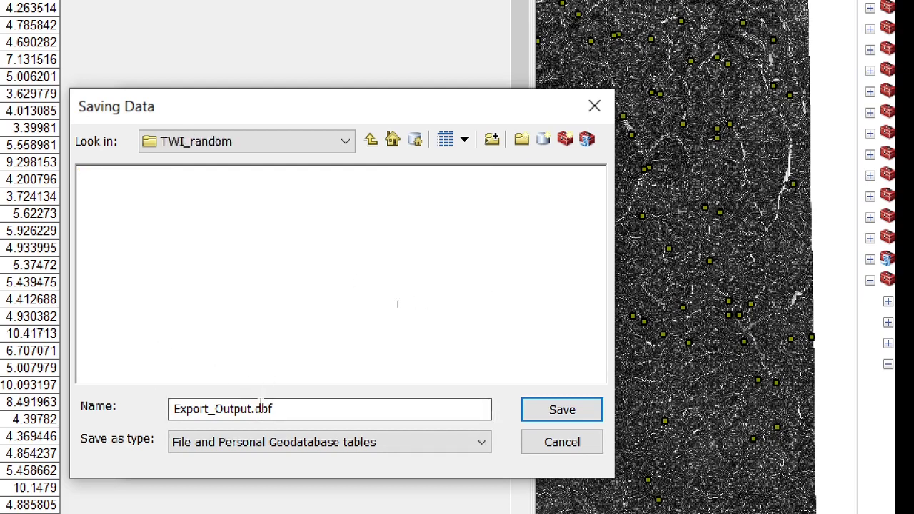
{"action": "left_click_drag", "start_coordinate": [252, 405], "coordinate": [178, 426]}
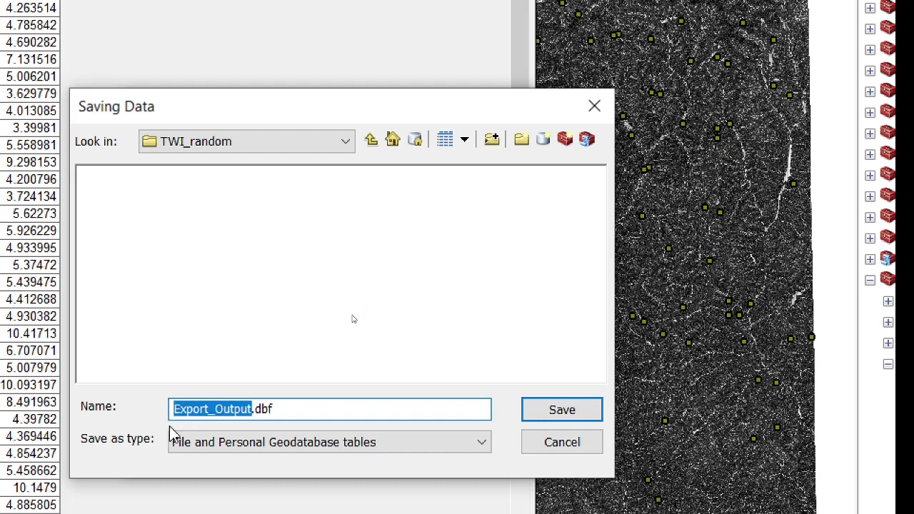
{"action": "type", "text": "Ran"}
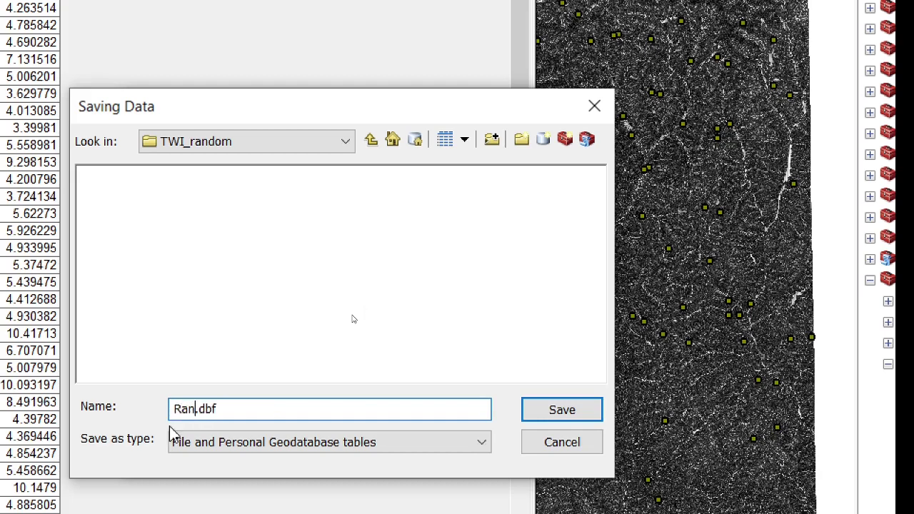
{"action": "type", "text": "dom_"}
{"action": "type", "text": "points"}
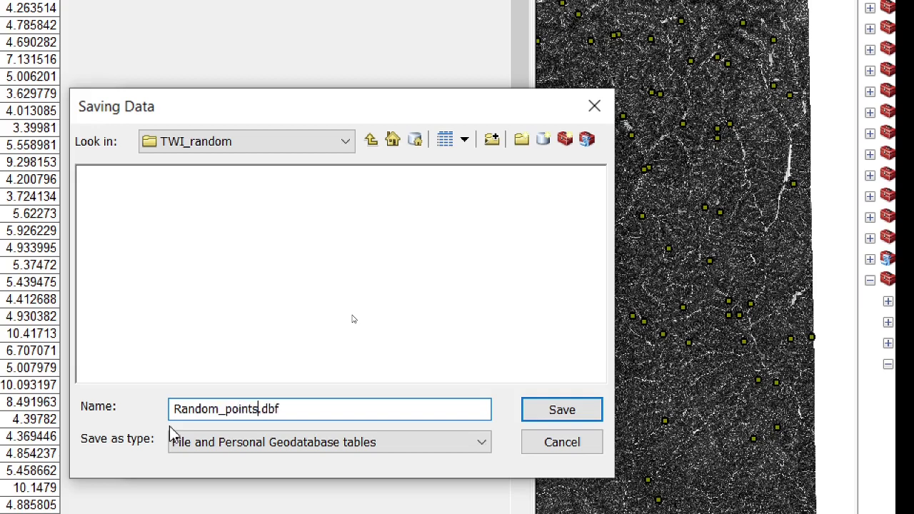
{"action": "type", "text": "TW"}
{"action": "type", "text": "I_20"}
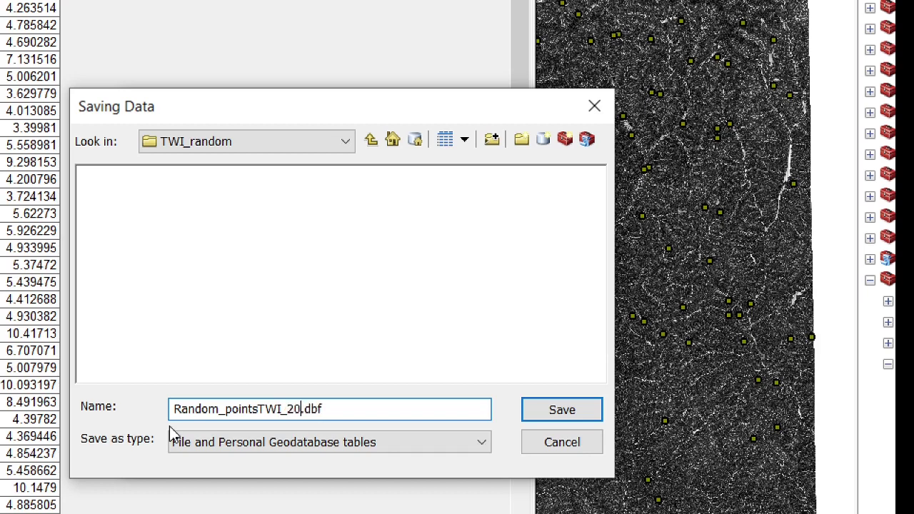
{"action": "type", "text": "0"}
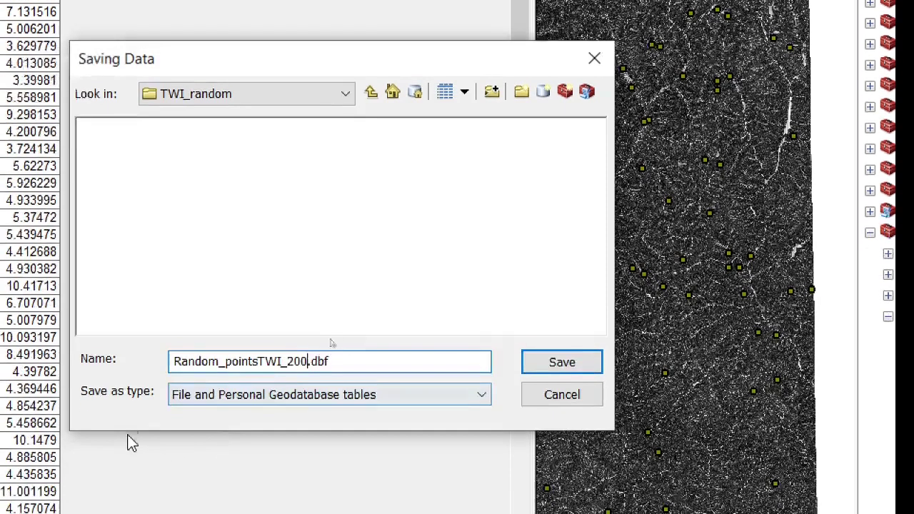
{"action": "left_click", "coordinate": [206, 397]}
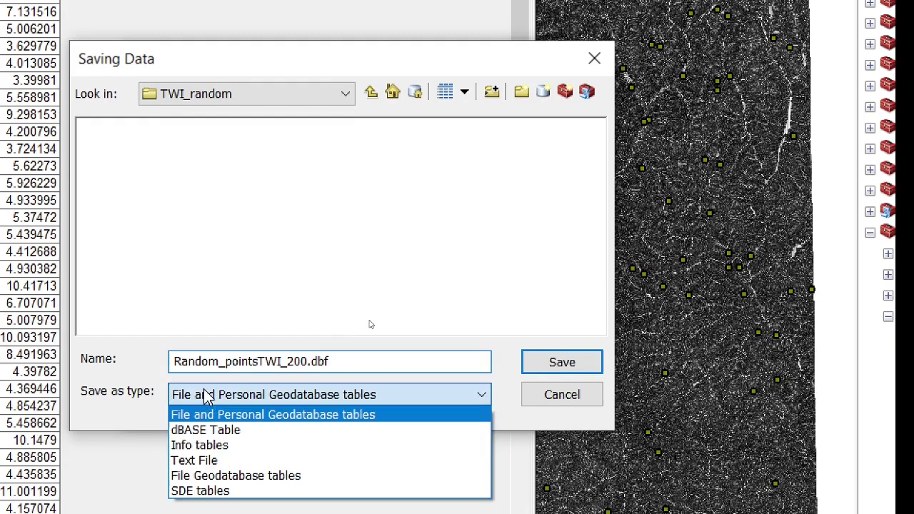
{"action": "left_click", "coordinate": [225, 427]}
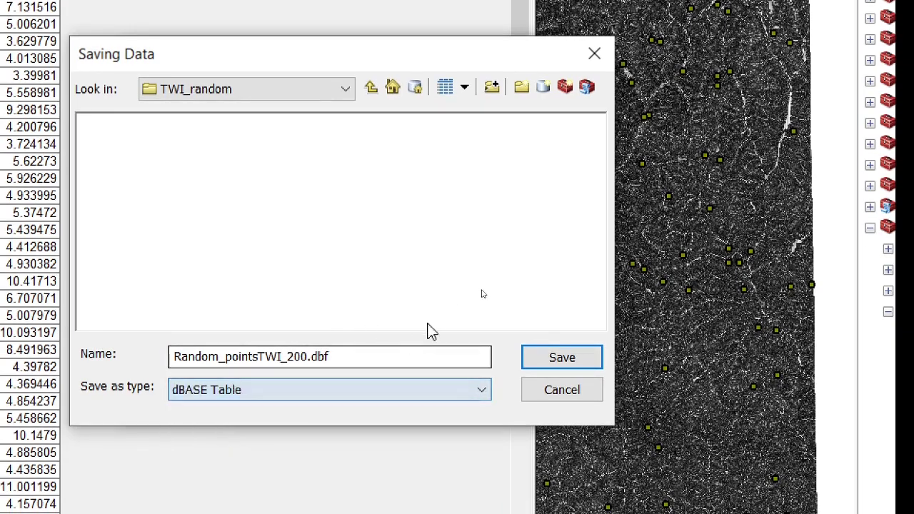
{"action": "left_click", "coordinate": [579, 370]}
{"action": "left_click", "coordinate": [426, 404]}
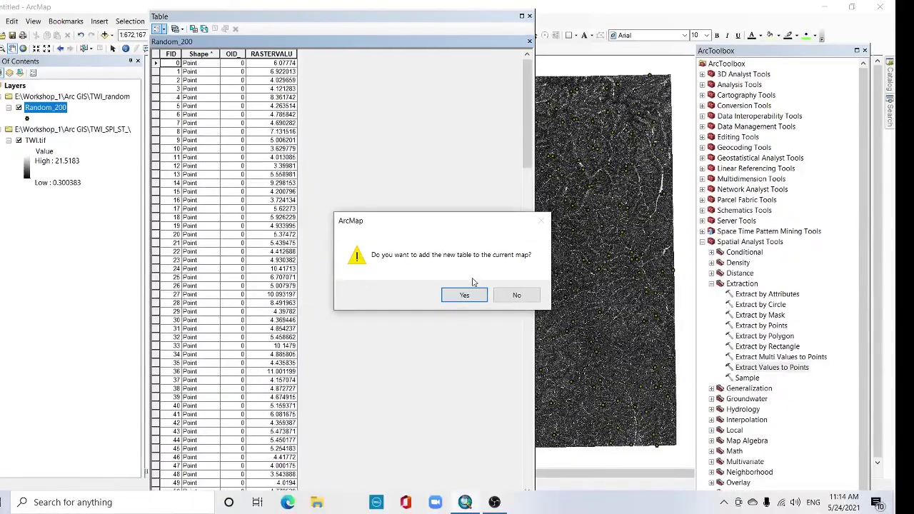
Step: Decline adding the table to the map, close the attribute table, and launch Excel from Windows search
{"action": "left_click", "coordinate": [520, 300]}
{"action": "left_click", "coordinate": [530, 16]}
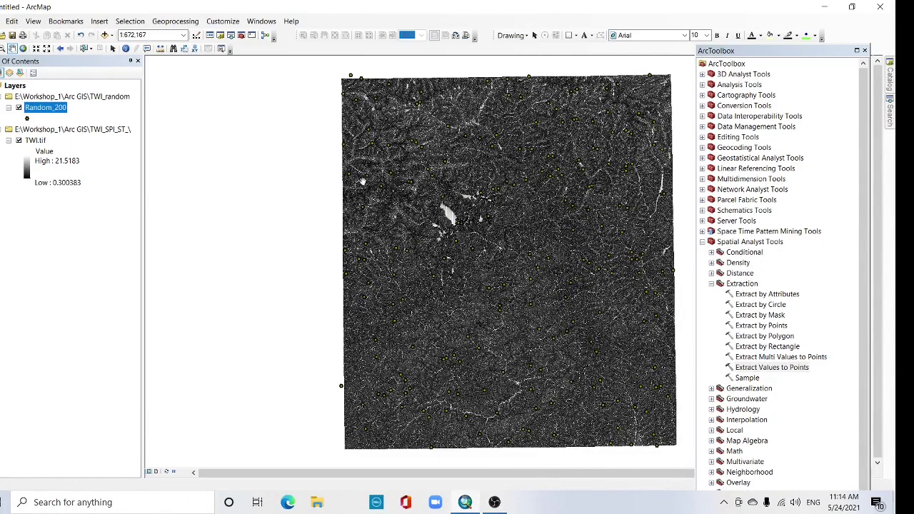
{"action": "left_click", "coordinate": [172, 504]}
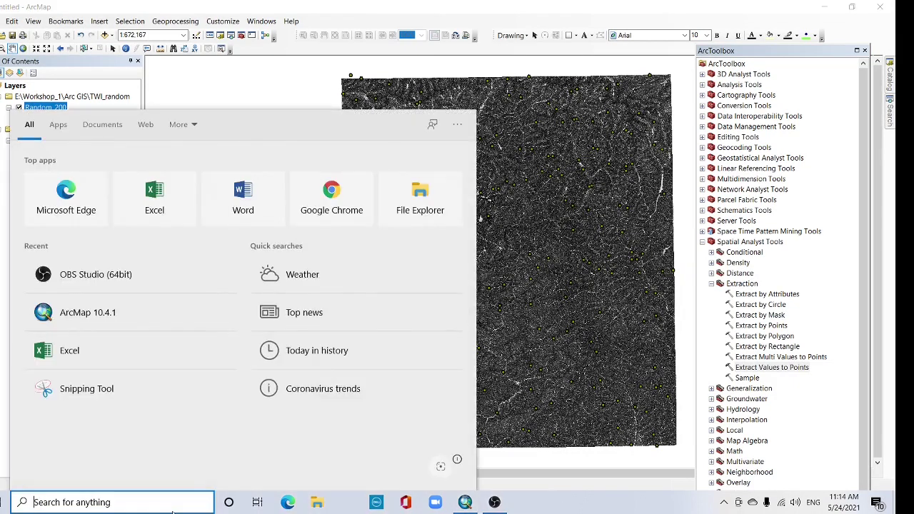
{"action": "type", "text": "excel"}
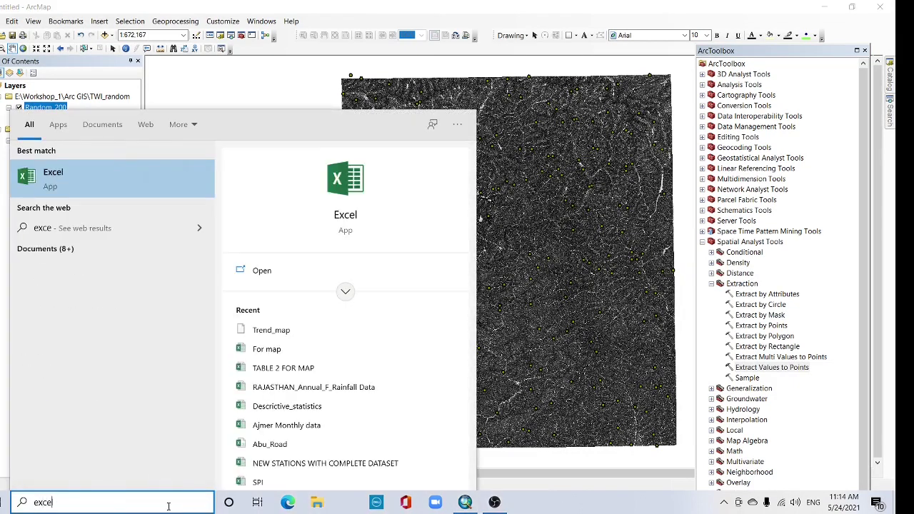
{"action": "left_click", "coordinate": [107, 187]}
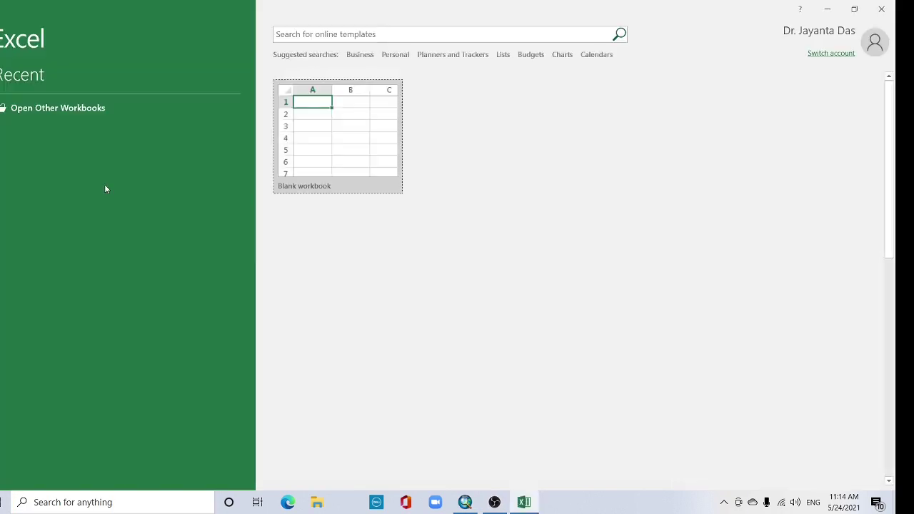
Step: Start a blank workbook and bring up the Open file browser with Ctrl+F12
{"action": "left_click", "coordinate": [321, 105]}
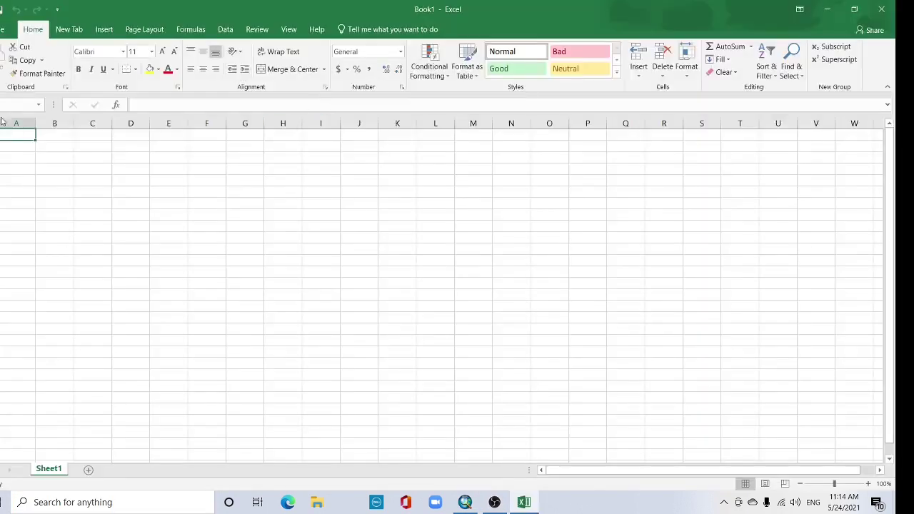
{"action": "left_click", "coordinate": [4, 32]}
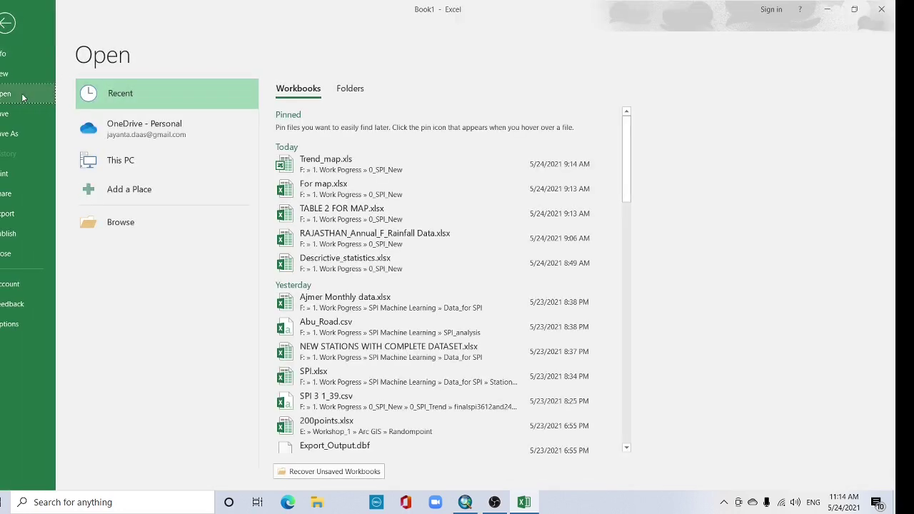
{"action": "left_click", "coordinate": [125, 98]}
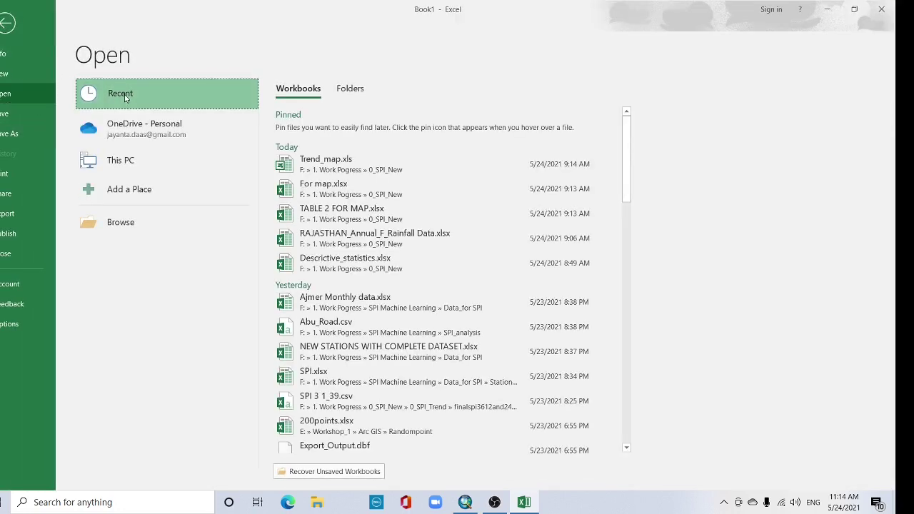
{"action": "key", "text": "ctrl+F12"}
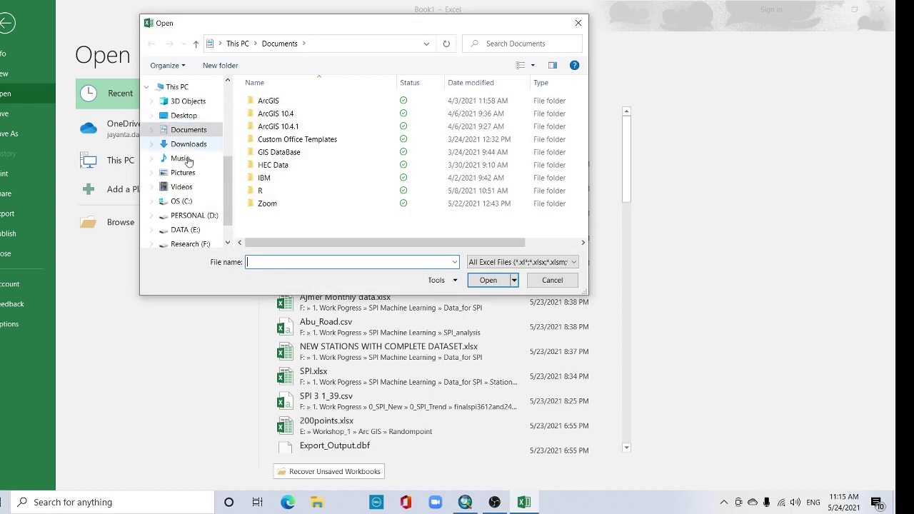
Step: Browse to DATA (E:) > Workshop_1 > Arc GIS > TWI_random
{"action": "scroll", "coordinate": [226, 212], "scroll_direction": "down", "scroll_amount": 1}
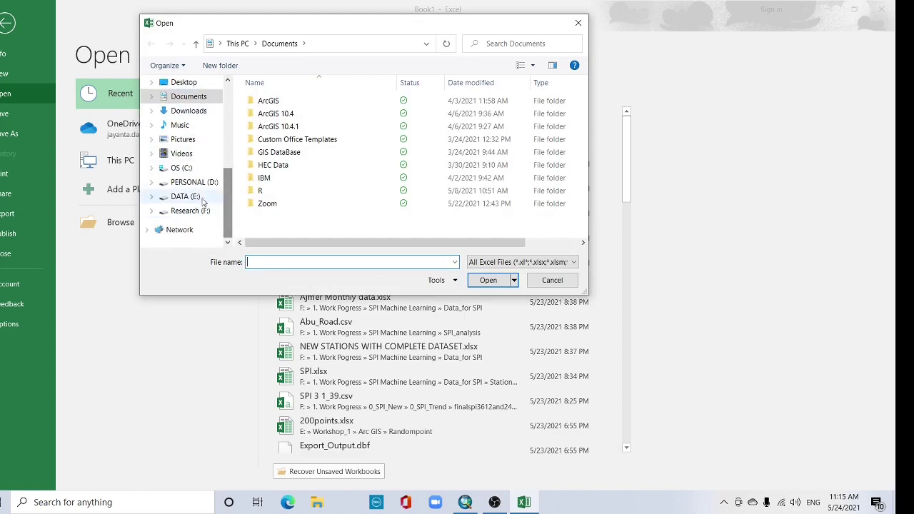
{"action": "left_click", "coordinate": [192, 198]}
{"action": "double_click", "coordinate": [270, 183]}
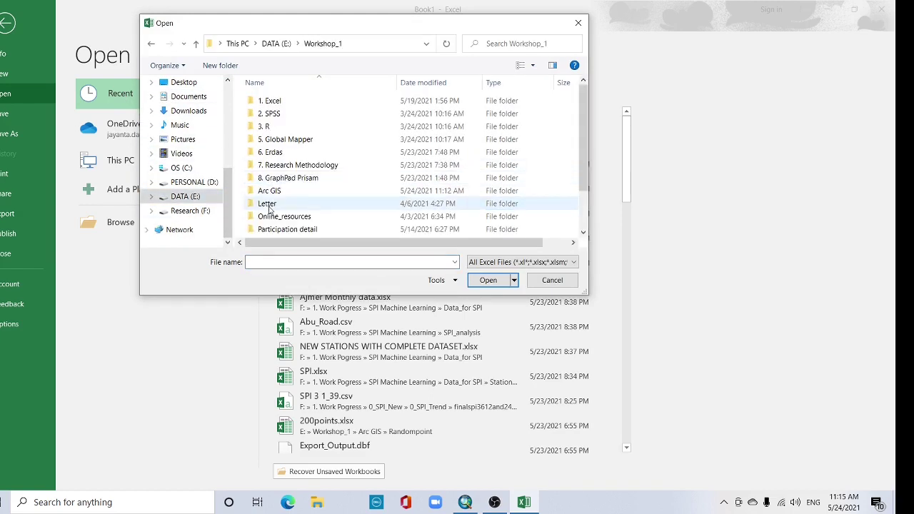
{"action": "left_click_drag", "start_coordinate": [273, 243], "coordinate": [285, 243]}
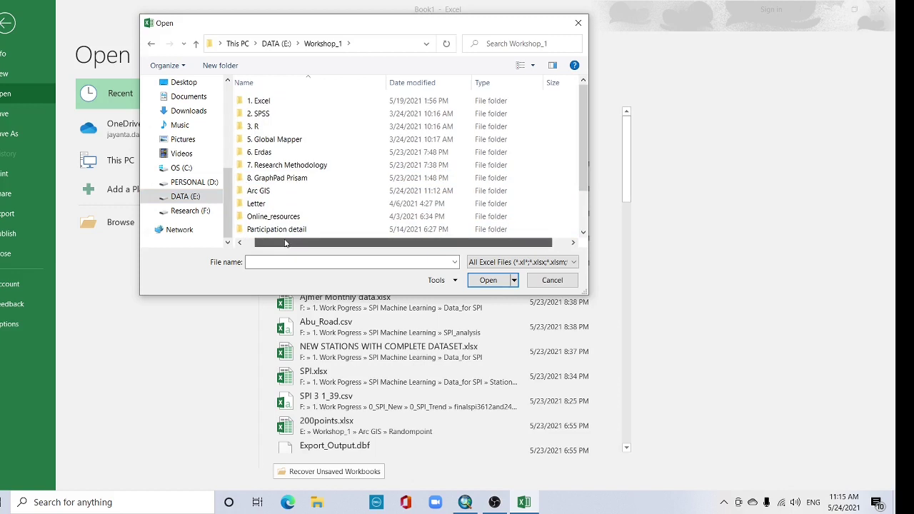
{"action": "double_click", "coordinate": [257, 190]}
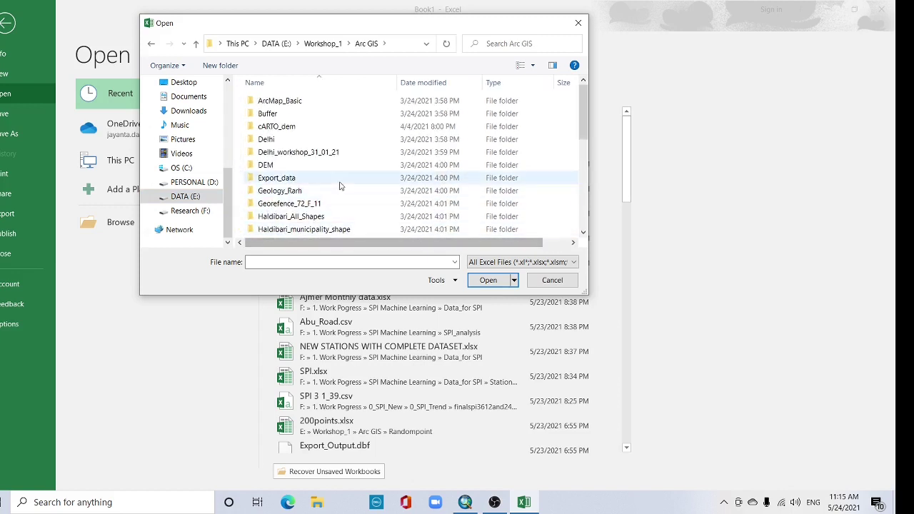
{"action": "scroll", "coordinate": [339, 183], "scroll_direction": "down", "scroll_amount": 3}
{"action": "scroll", "coordinate": [338, 184], "scroll_direction": "down", "scroll_amount": 3}
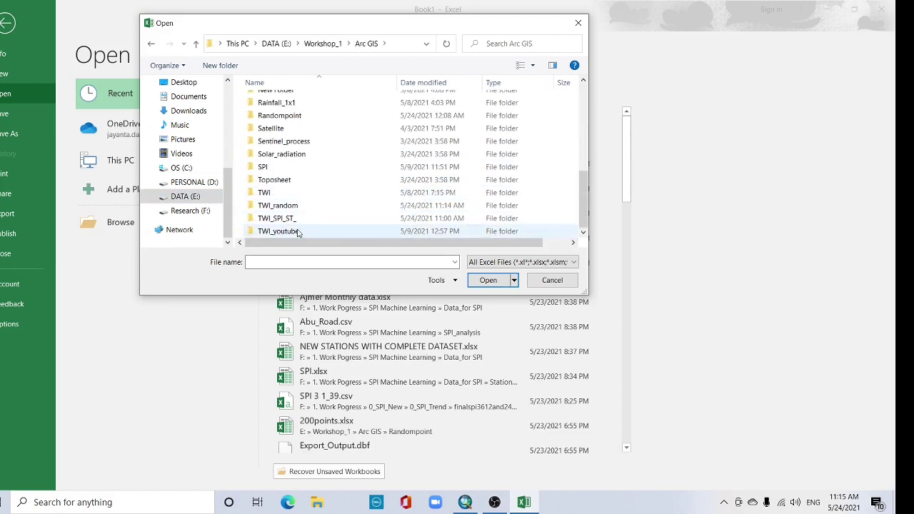
{"action": "double_click", "coordinate": [282, 206]}
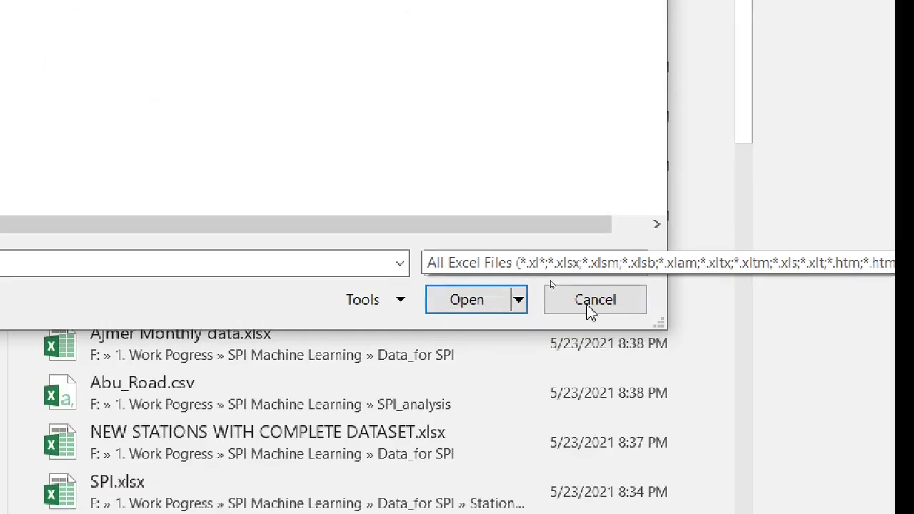
Step: Filter to dBase Files (*.dbf) and open Random_pointsTWI_200.dbf
{"action": "left_click", "coordinate": [584, 264]}
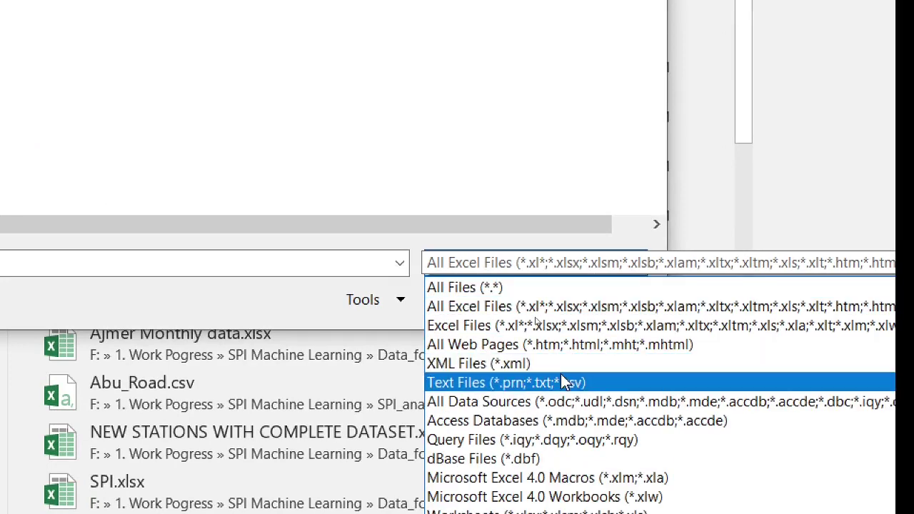
{"action": "left_click", "coordinate": [558, 423]}
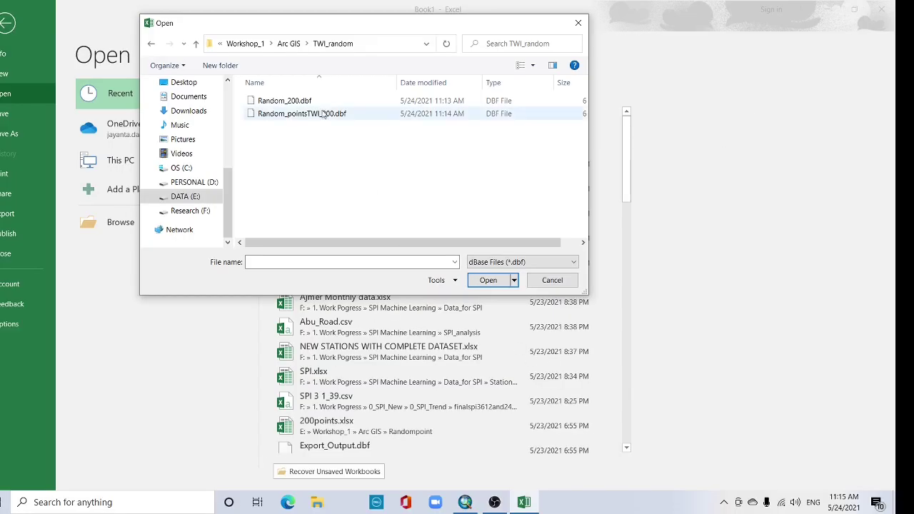
{"action": "mouse_move", "coordinate": [300, 114]}
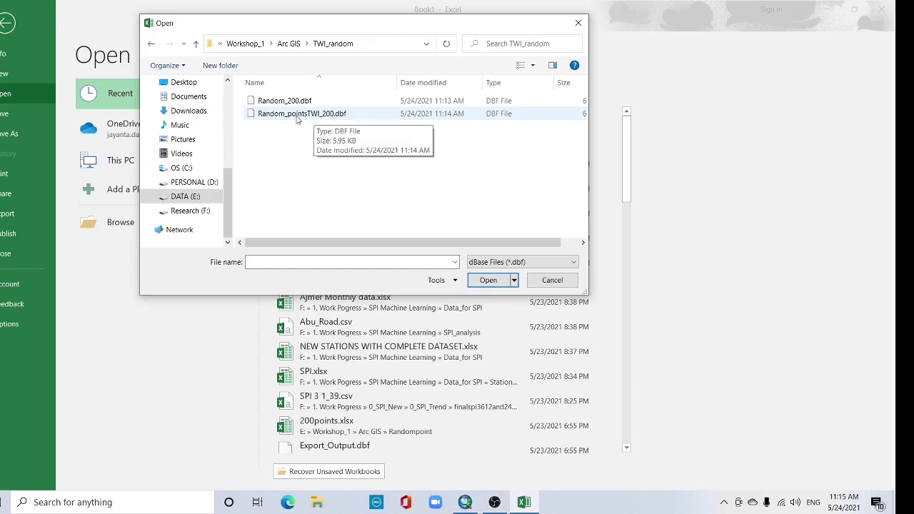
{"action": "left_click", "coordinate": [297, 116]}
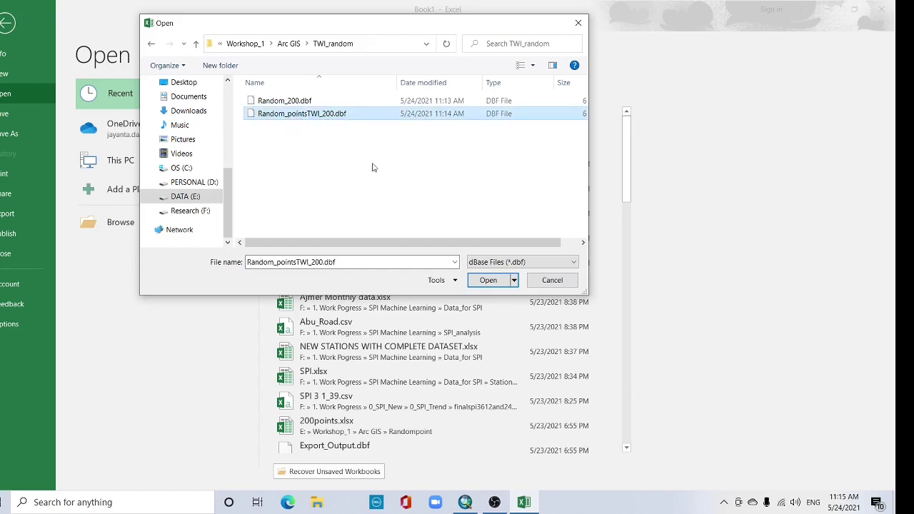
{"action": "left_click", "coordinate": [485, 280]}
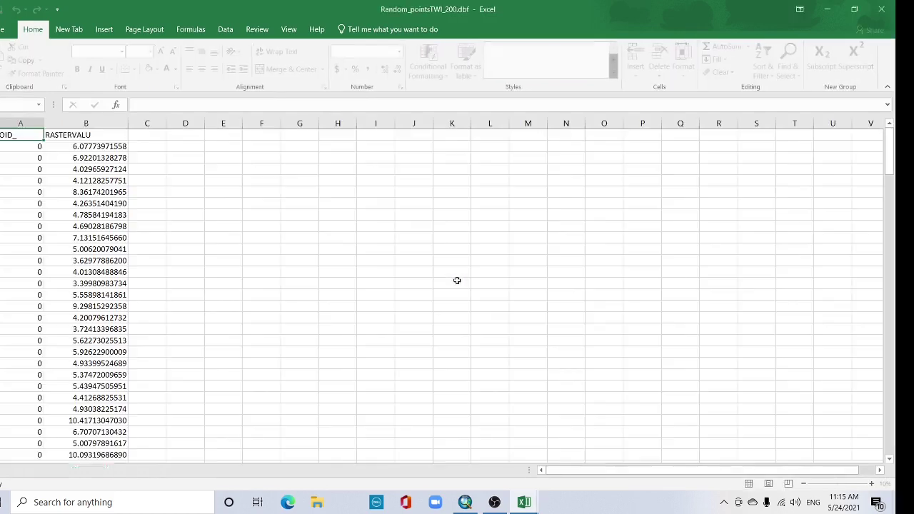